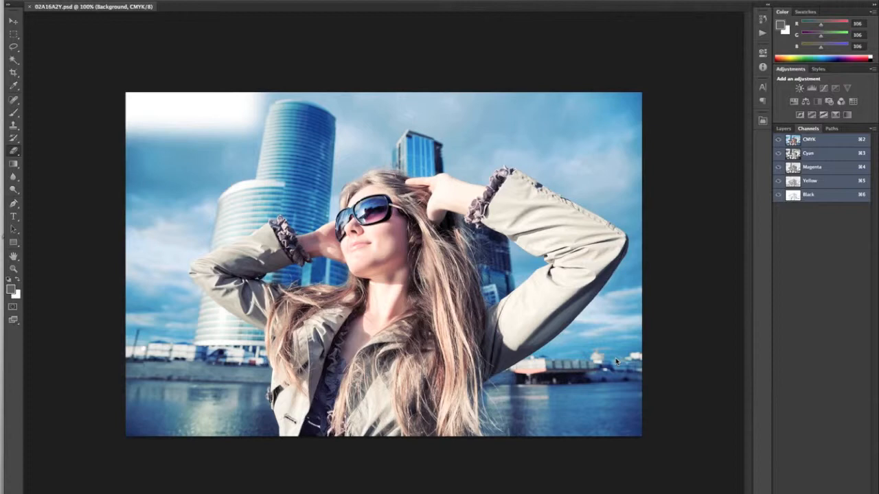
- Run the Generate Metallic Channel (ENGLISH) action from the COLOR-LOGIC – Metallic Silver set and preview the silver channel on its own
{"action": "key", "text": "alt+F9"}
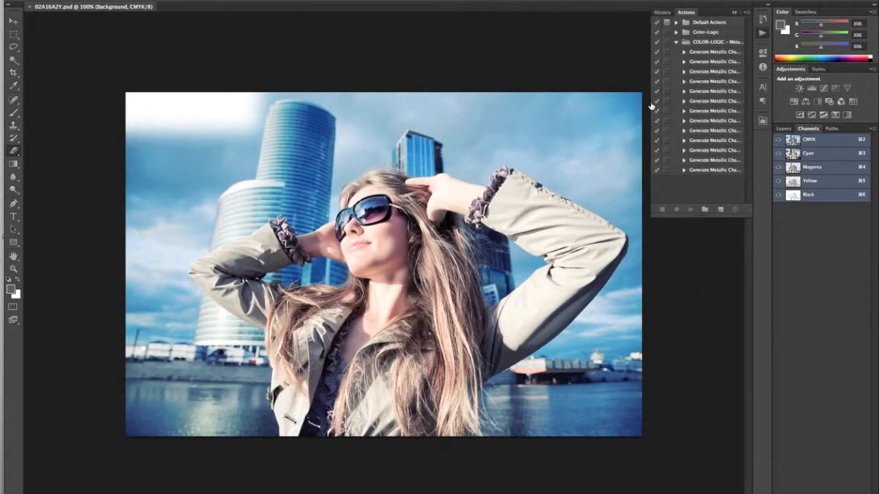
{"action": "left_click_drag", "start_coordinate": [649, 101], "coordinate": [570, 101]}
{"action": "left_click", "coordinate": [662, 57]}
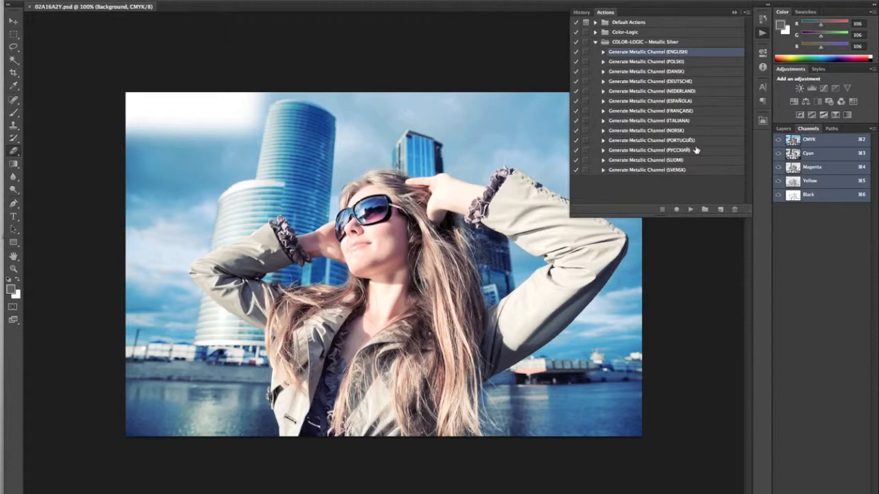
{"action": "left_click", "coordinate": [689, 209]}
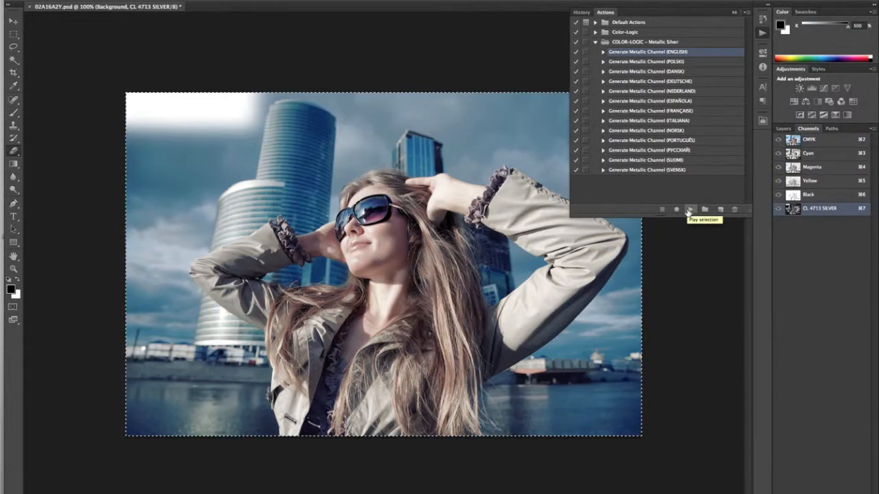
{"action": "left_click", "coordinate": [762, 32]}
{"action": "left_click", "coordinate": [778, 140]}
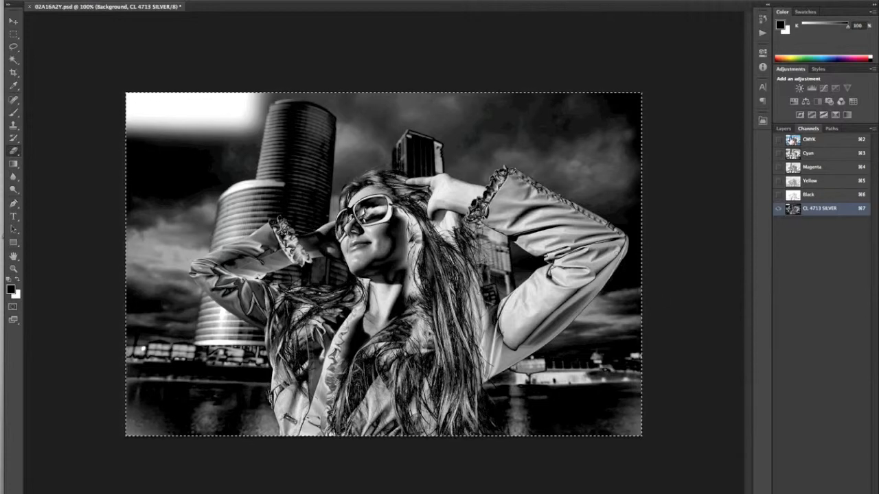
{"action": "left_click", "coordinate": [778, 139]}
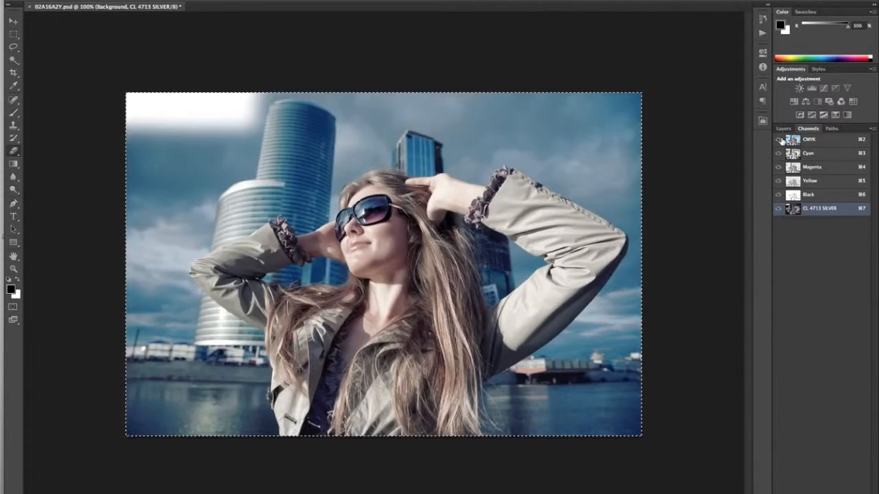
- Load Path 1 around the woman as a selection and feather it with a radius of 2
{"action": "left_click", "coordinate": [832, 128]}
{"action": "left_click", "coordinate": [782, 142], "text": "ctrl"}
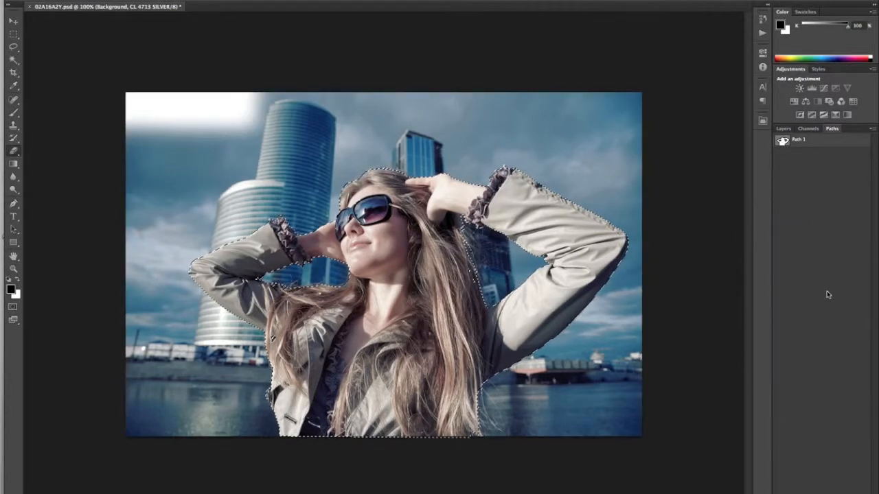
{"action": "left_click", "coordinate": [151, 0]}
{"action": "mouse_move", "coordinate": [208, 0]}
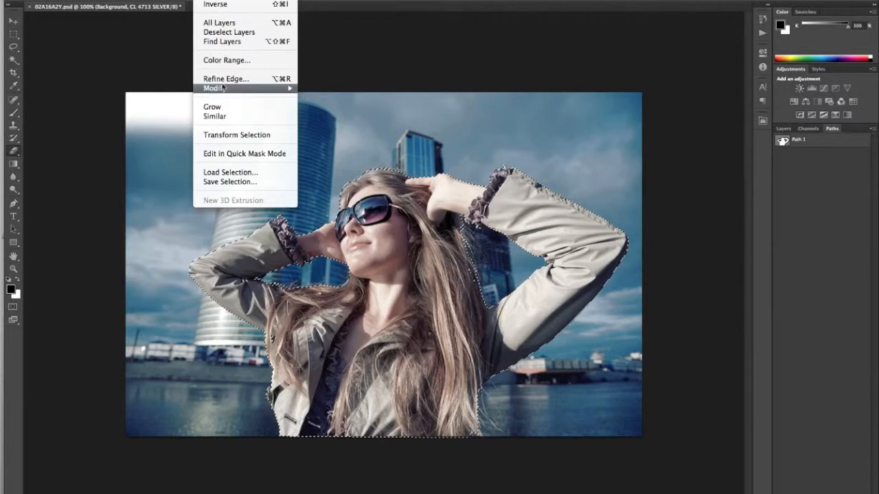
{"action": "mouse_move", "coordinate": [224, 88]}
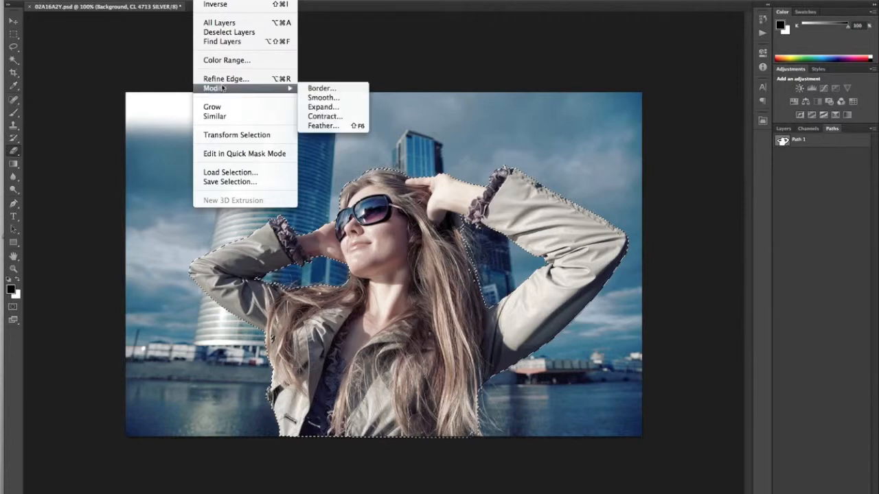
{"action": "left_click", "coordinate": [323, 126]}
{"action": "type", "text": "2"}
{"action": "key", "text": "Return"}
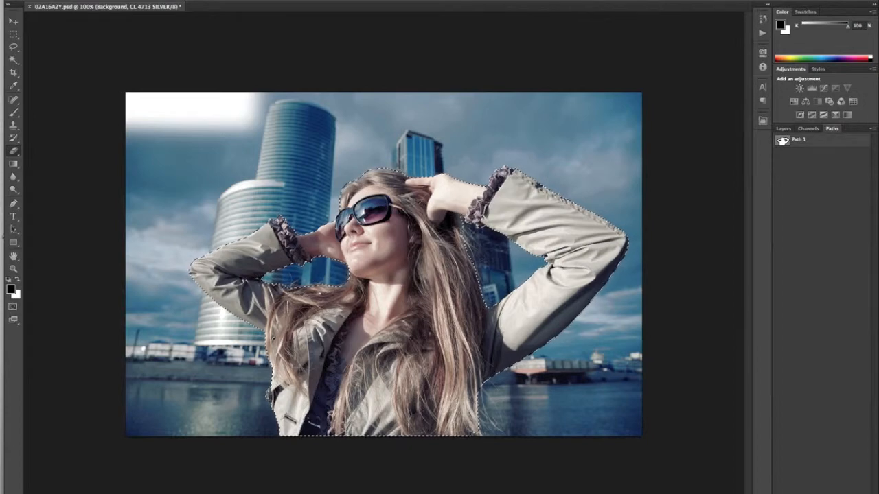
- Fill the woman's selection with white at 100% opacity in the isolated CL 4713 SILVER channel and deselect
{"action": "left_click", "coordinate": [808, 128]}
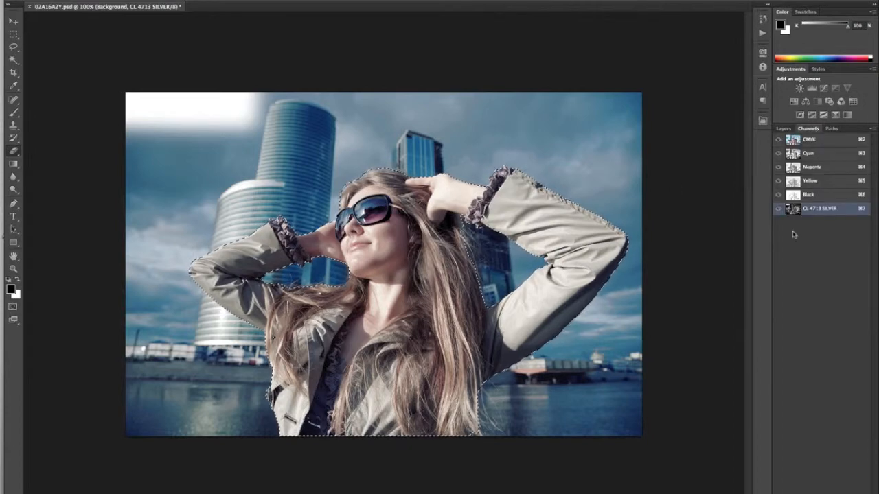
{"action": "left_click", "coordinate": [778, 140]}
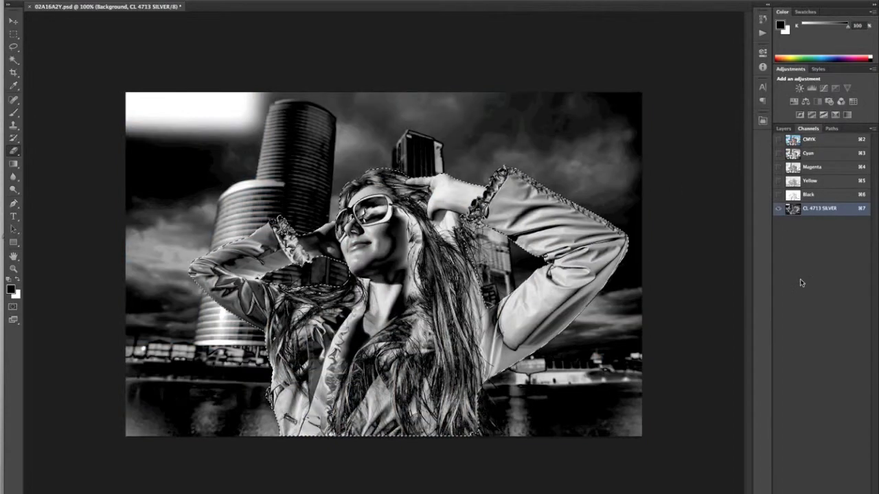
{"action": "key", "text": "shift+BackSpace"}
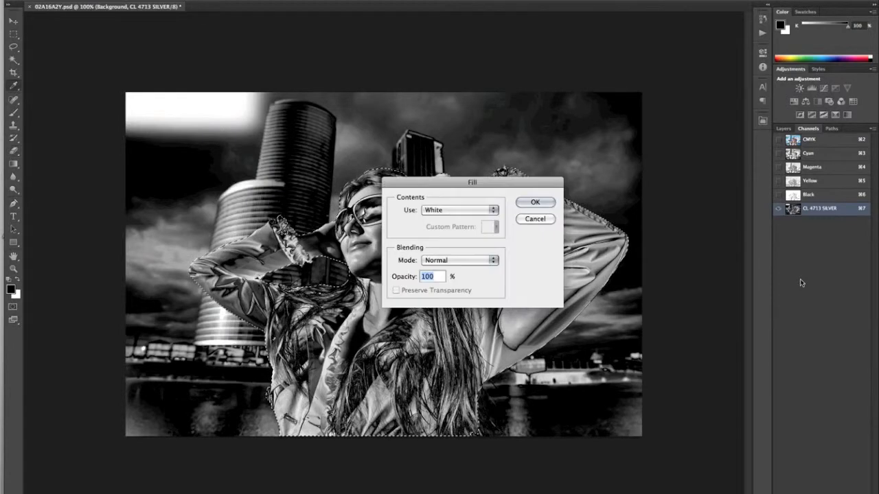
{"action": "left_click", "coordinate": [535, 202]}
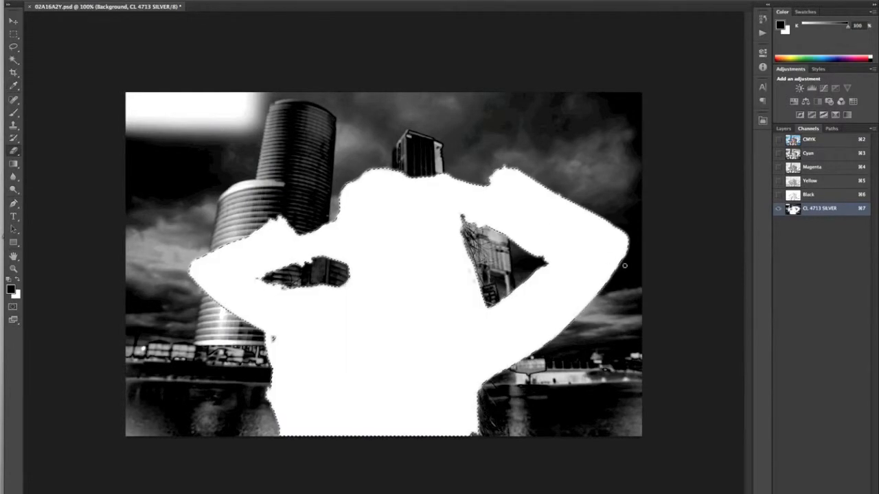
{"action": "key", "text": "ctrl+d"}
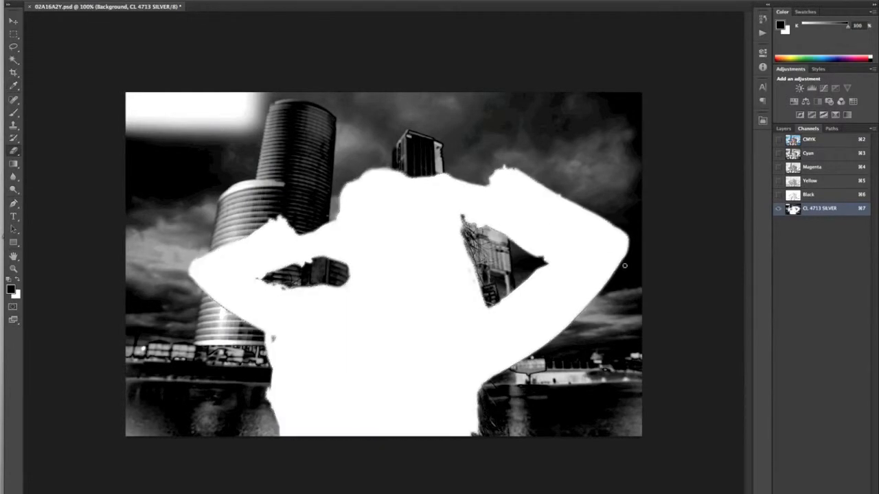
- Show the CMYK composite again and compare the image with the CL 4713 SILVER channel on and off
{"action": "left_click", "coordinate": [779, 140]}
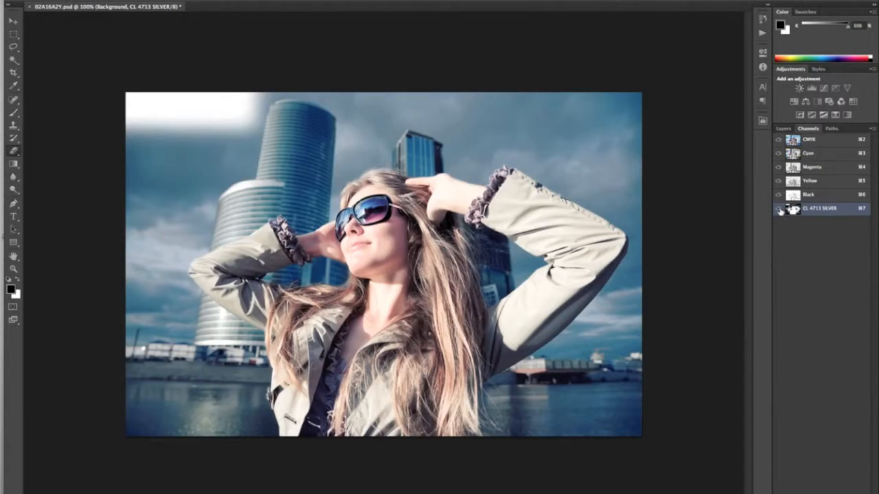
{"action": "left_click", "coordinate": [779, 209]}
{"action": "left_click", "coordinate": [780, 209]}
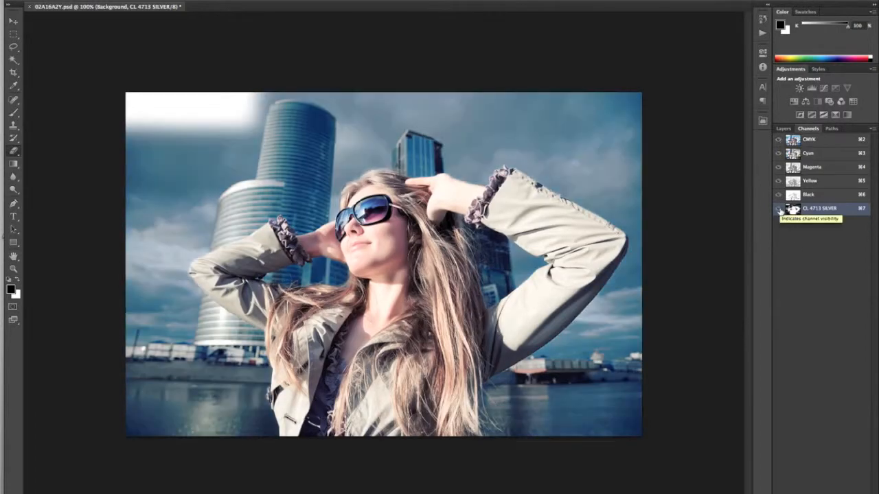
{"action": "left_click", "coordinate": [780, 209]}
{"action": "left_click", "coordinate": [779, 208]}
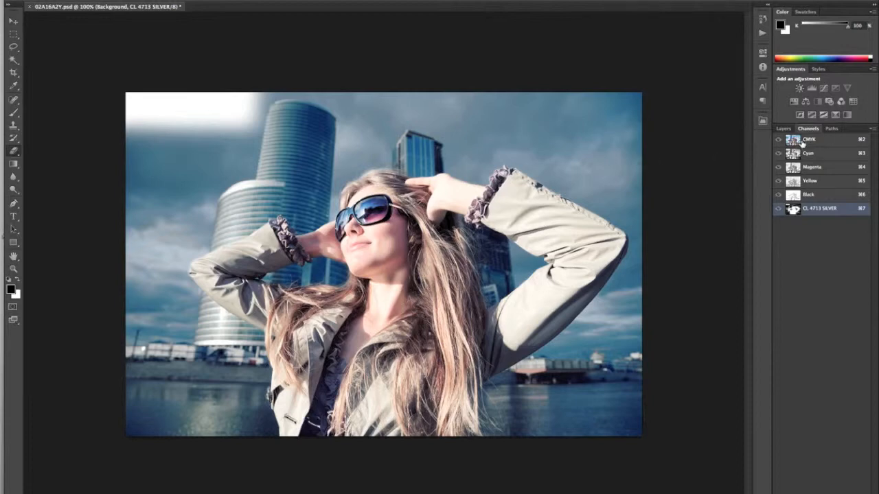
- Make the CMYK composite active, show the METALLIC TEXT layer and select it
{"action": "left_click", "coordinate": [801, 141]}
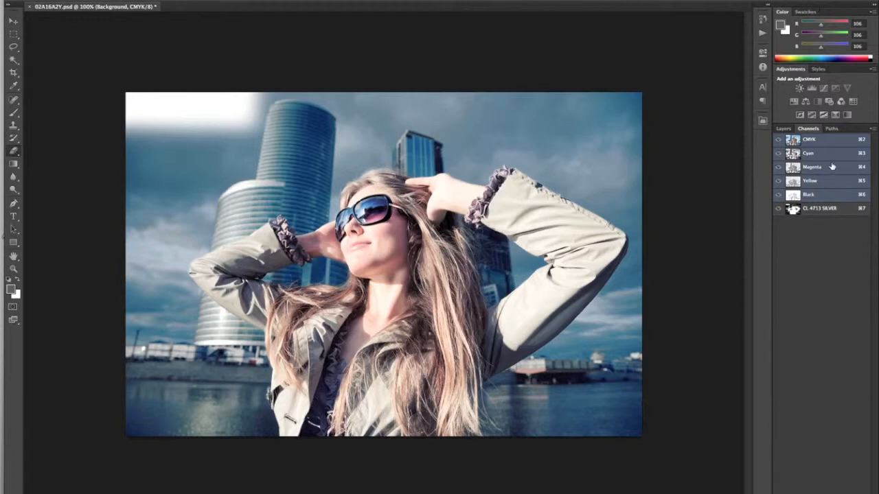
{"action": "left_click", "coordinate": [783, 128]}
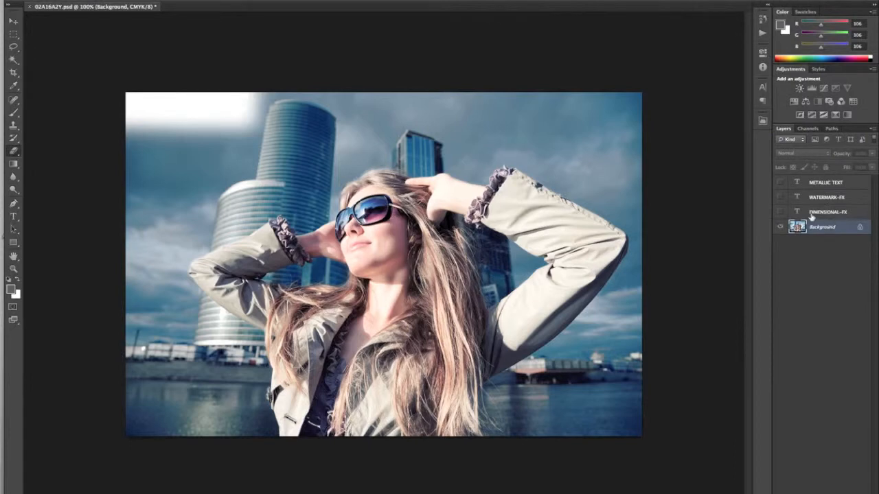
{"action": "left_click", "coordinate": [781, 183]}
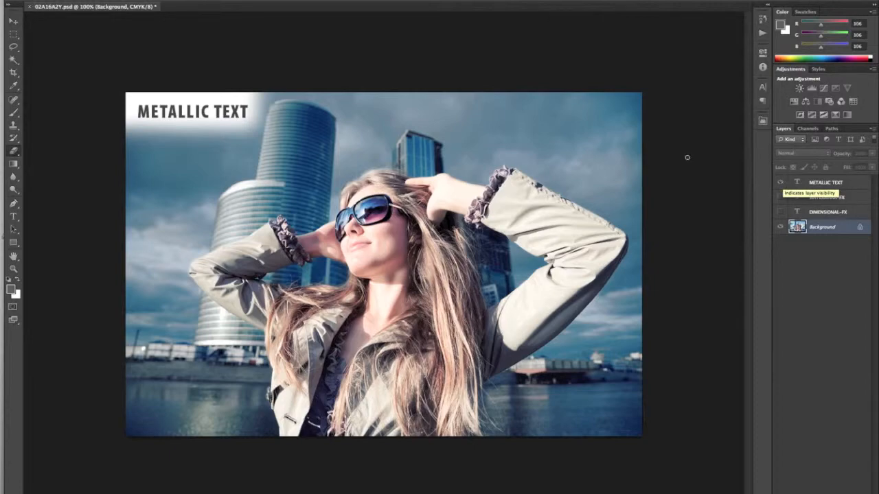
{"action": "left_click", "coordinate": [184, 118], "text": "super"}
{"action": "left_click", "coordinate": [185, 118], "text": "alt"}
{"action": "left_click", "coordinate": [827, 182]}
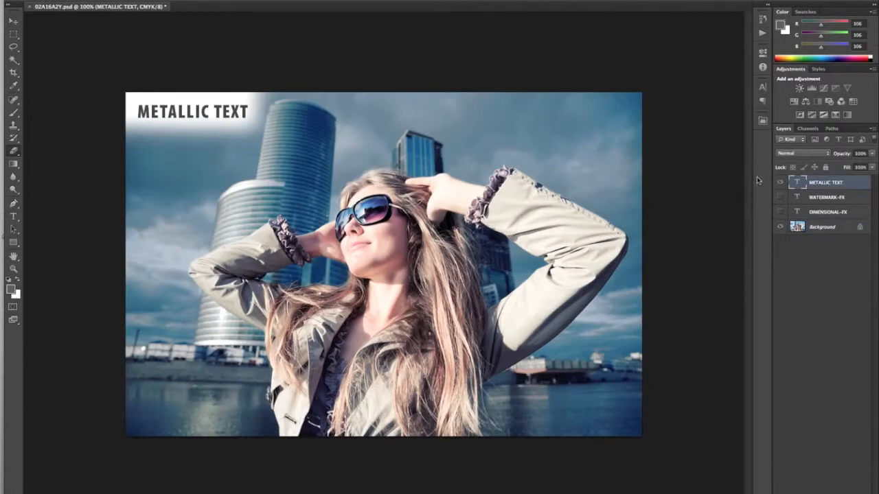
- Select all the METALLIC TEXT lettering and choose the COLOR-LOGIC – Metallic Silver color book for its color
{"action": "double_click", "coordinate": [797, 182]}
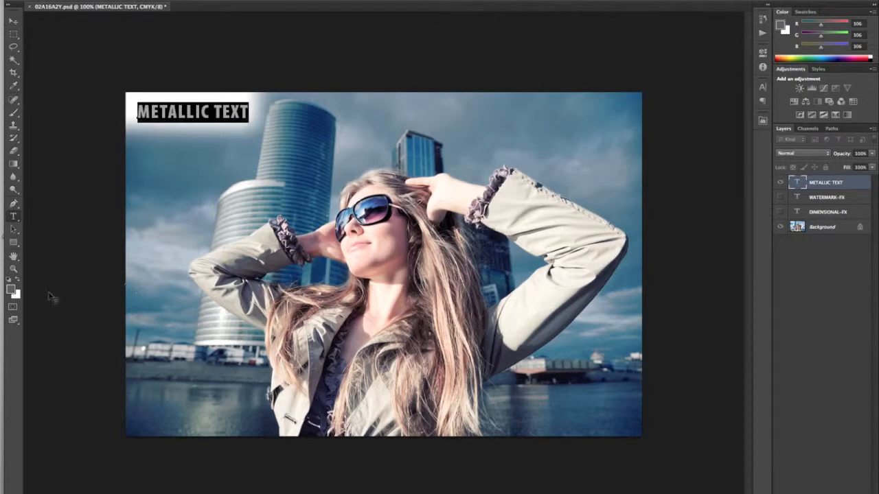
{"action": "left_click", "coordinate": [14, 291]}
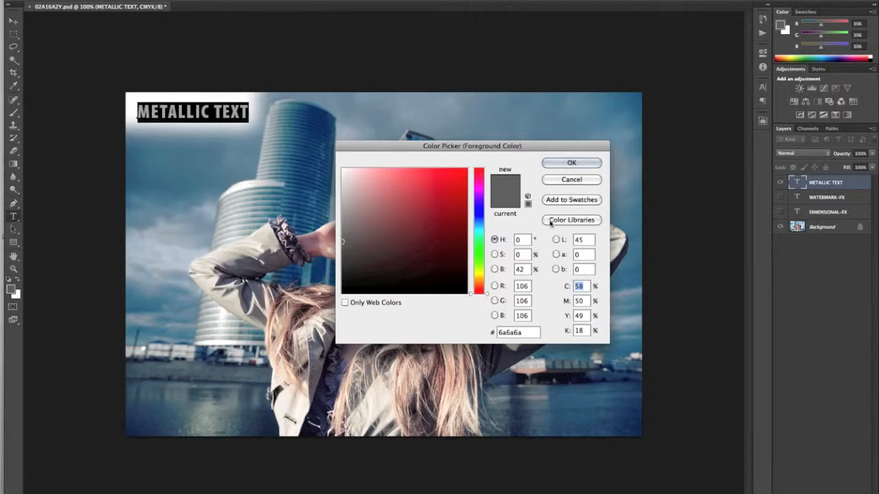
{"action": "left_click", "coordinate": [578, 220]}
{"action": "left_click", "coordinate": [415, 162]}
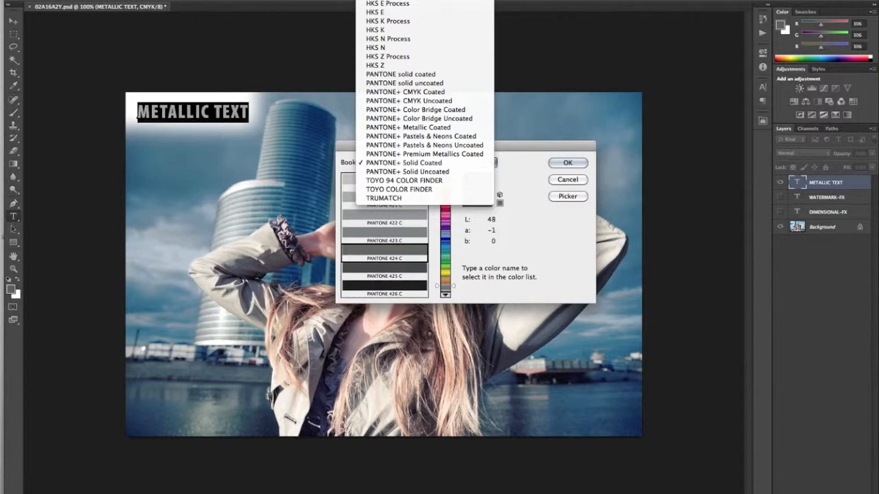
{"action": "left_click", "coordinate": [471, 1]}
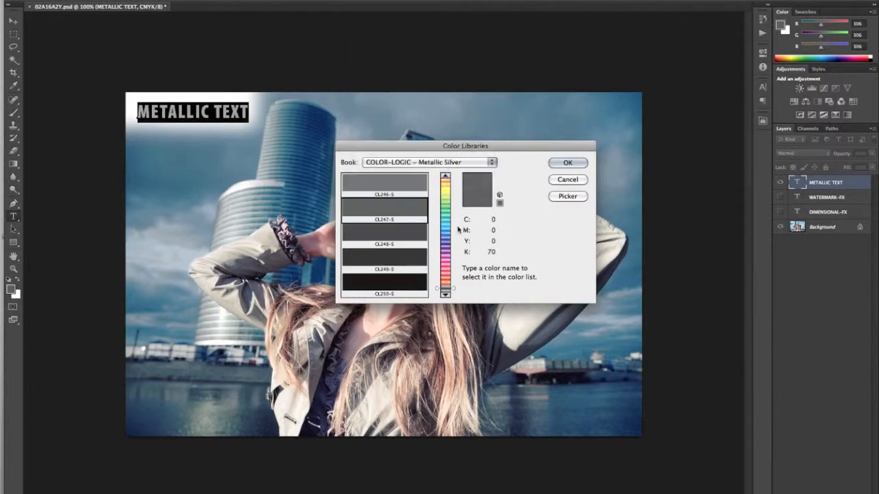
- Browse the metallic swatches and apply CL115-S to the METALLIC TEXT lettering
{"action": "left_click", "coordinate": [452, 187]}
{"action": "left_click", "coordinate": [450, 209]}
{"action": "left_click", "coordinate": [449, 253]}
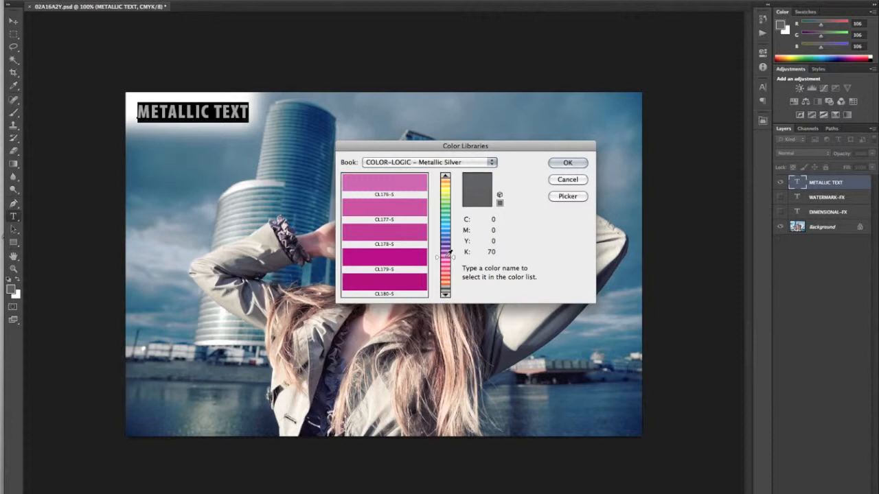
{"action": "left_click", "coordinate": [452, 234]}
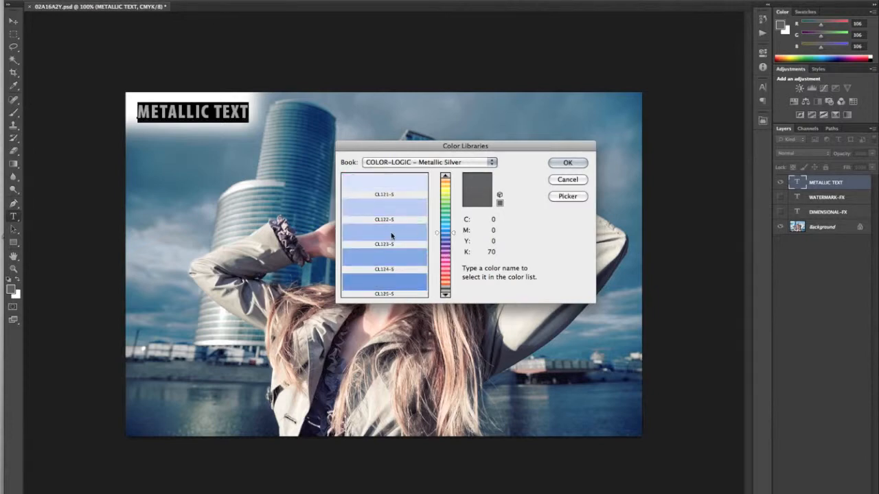
{"action": "left_click", "coordinate": [391, 236]}
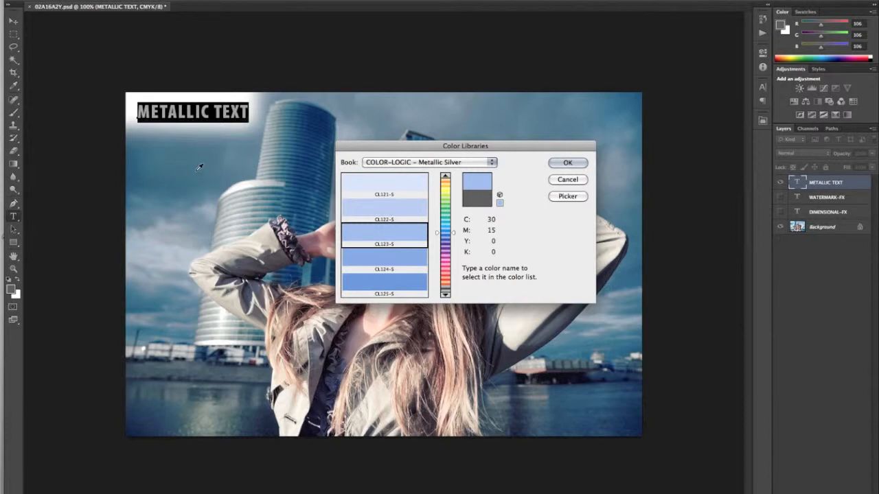
{"action": "type", "text": "115"}
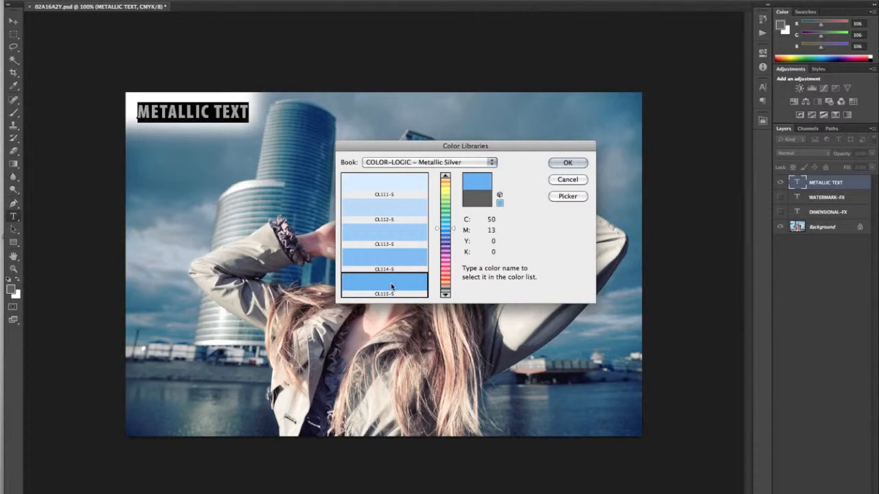
{"action": "left_click", "coordinate": [556, 164]}
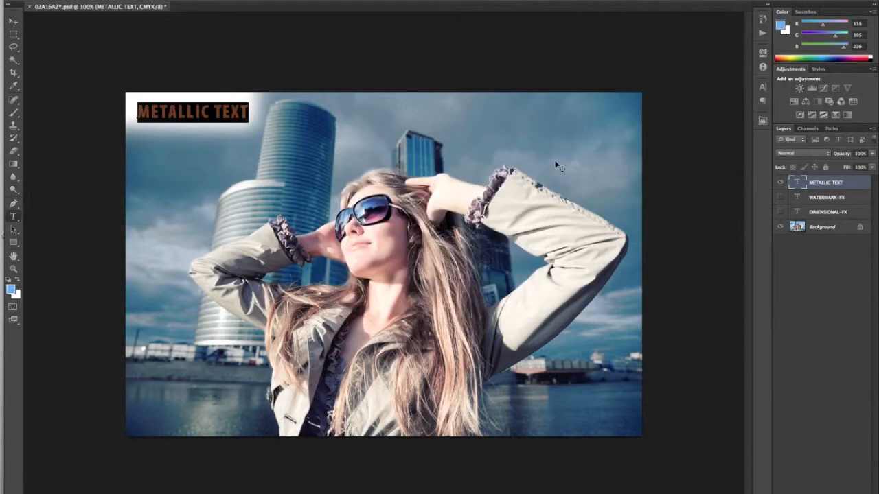
{"action": "left_click", "coordinate": [239, 109]}
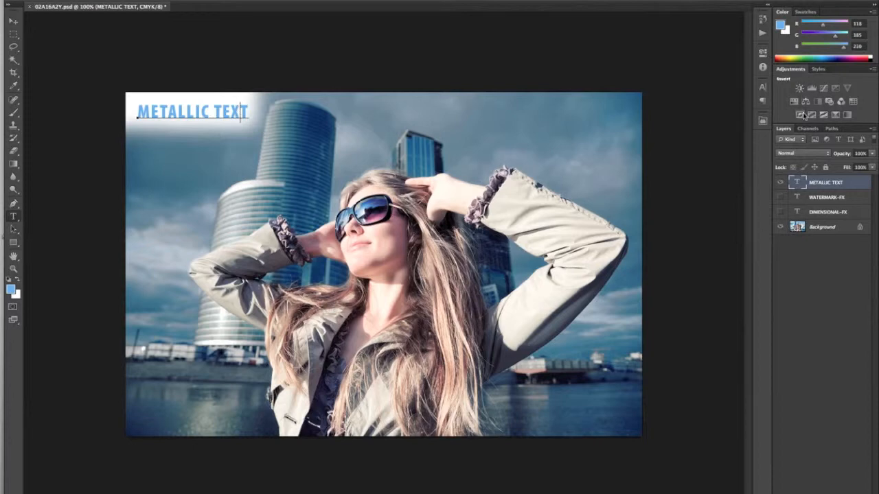
- Isolate the CL 4713 SILVER channel to inspect the text area, check the METALLIC TEXT layer, and show the CMYK composite again
{"action": "left_click", "coordinate": [808, 128]}
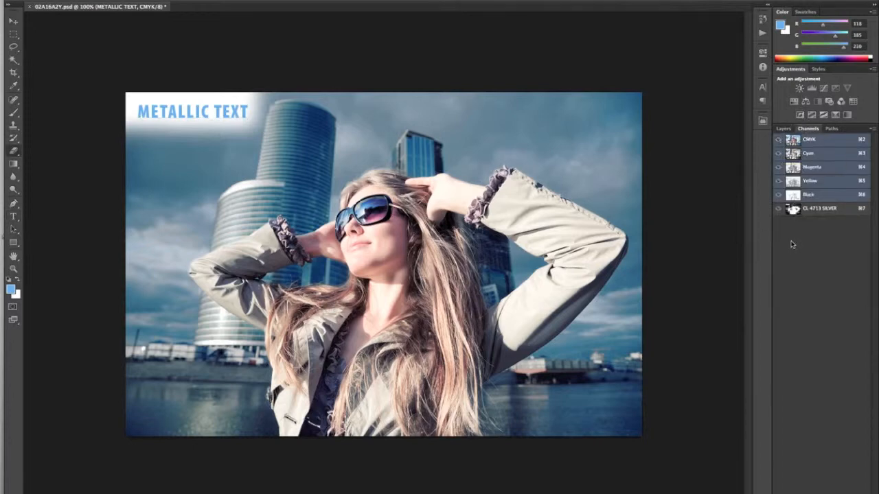
{"action": "left_click", "coordinate": [778, 141]}
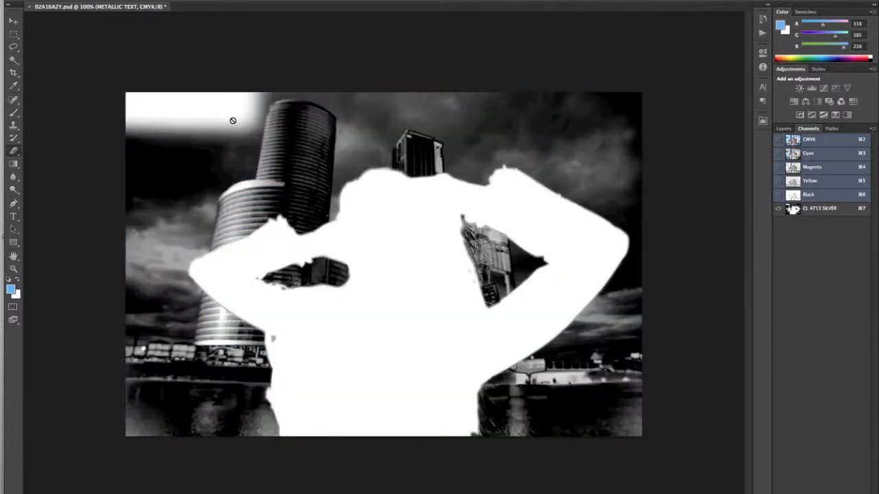
{"action": "left_click", "coordinate": [790, 131]}
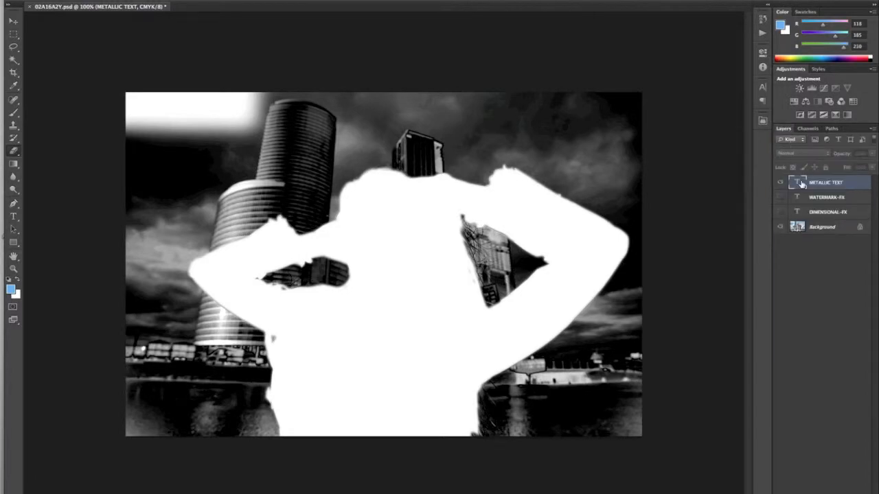
{"action": "left_click", "coordinate": [808, 128]}
{"action": "left_click", "coordinate": [778, 140]}
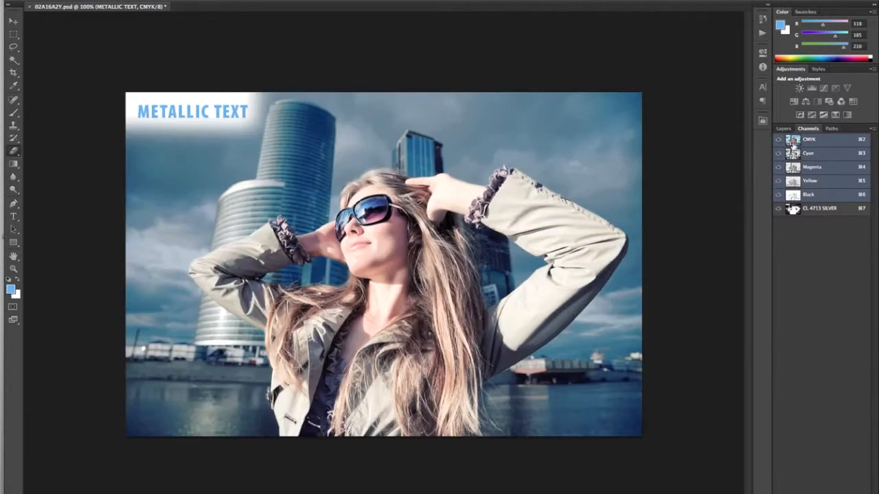
- Load the METALLIC TEXT lettering as a selection, then select the Background layer and make only the CL 4713 SILVER channel active
{"action": "left_click", "coordinate": [787, 129]}
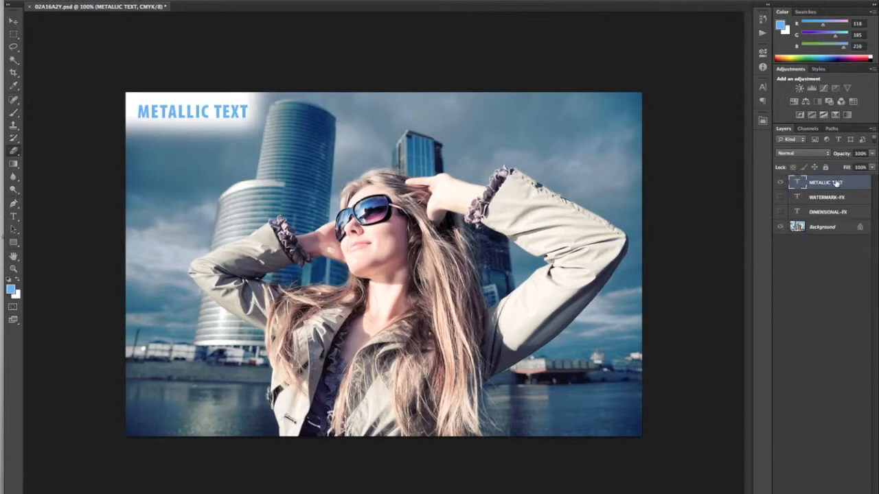
{"action": "left_click", "coordinate": [796, 187], "text": "ctrl"}
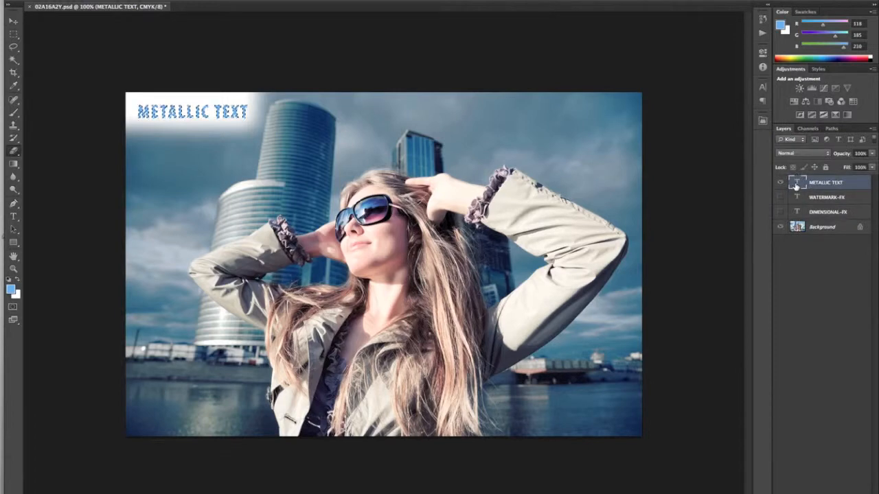
{"action": "left_click", "coordinate": [796, 226]}
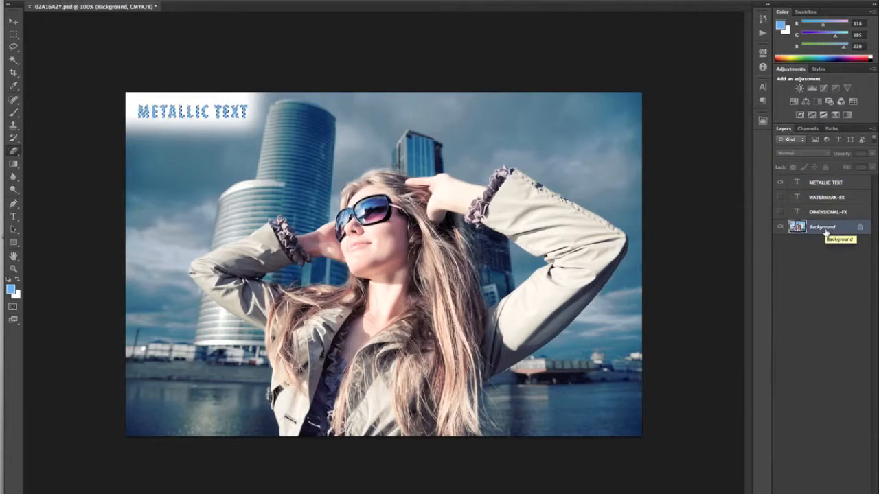
{"action": "left_click", "coordinate": [808, 128]}
{"action": "left_click", "coordinate": [831, 212]}
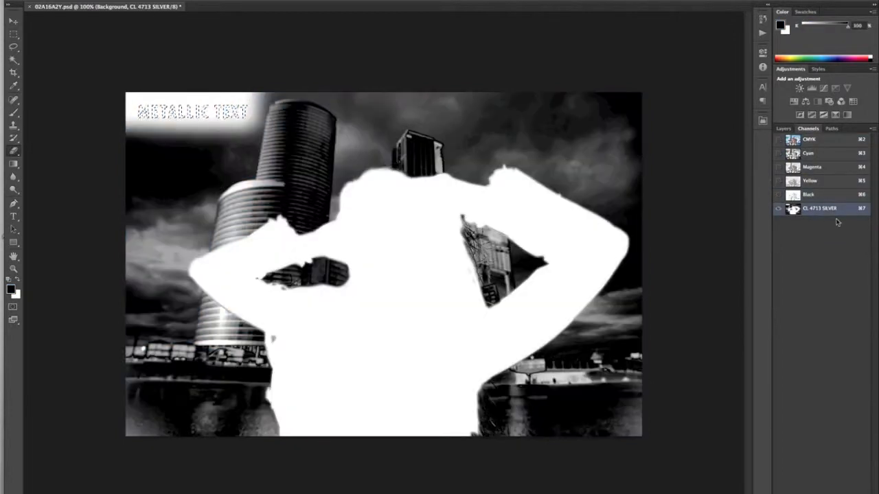
- Fill the METALLIC TEXT selection in the silver channel with black in Normal mode at 100% opacity, and deselect it
{"action": "key", "text": "shift+F5"}
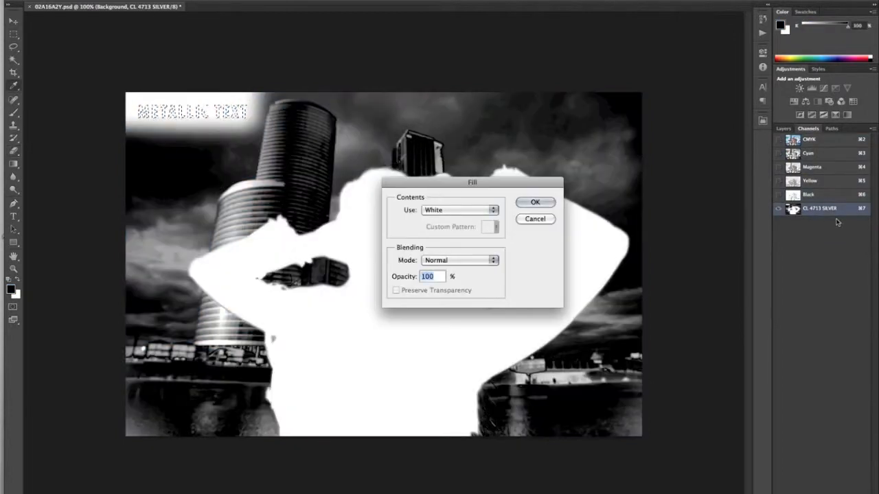
{"action": "left_click", "coordinate": [458, 209]}
{"action": "left_click", "coordinate": [455, 193]}
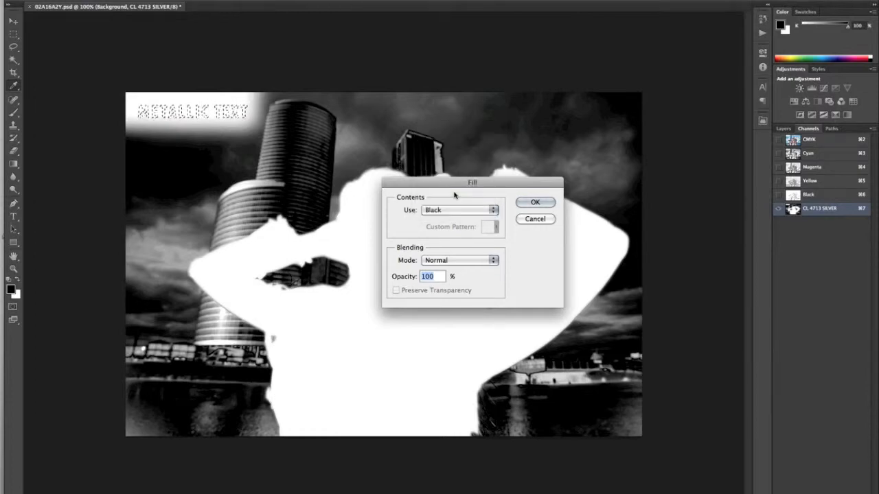
{"action": "key", "text": "Return"}
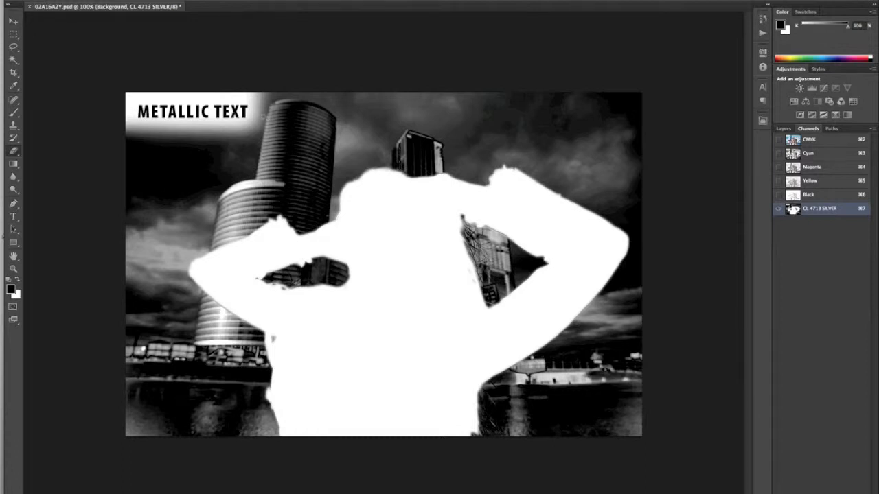
- Show the CMYK composite and toggle the CL 4713 SILVER channel's visibility to compare the image with and without silver
{"action": "left_click", "coordinate": [778, 139]}
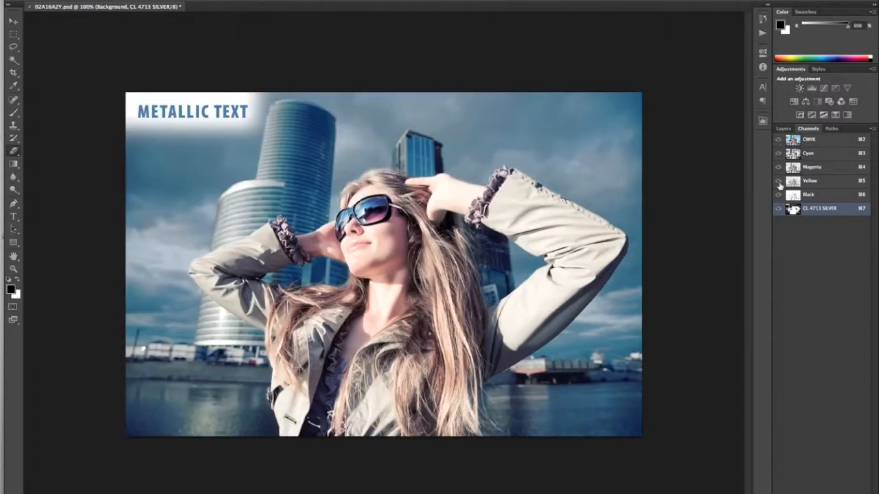
{"action": "left_click", "coordinate": [777, 210]}
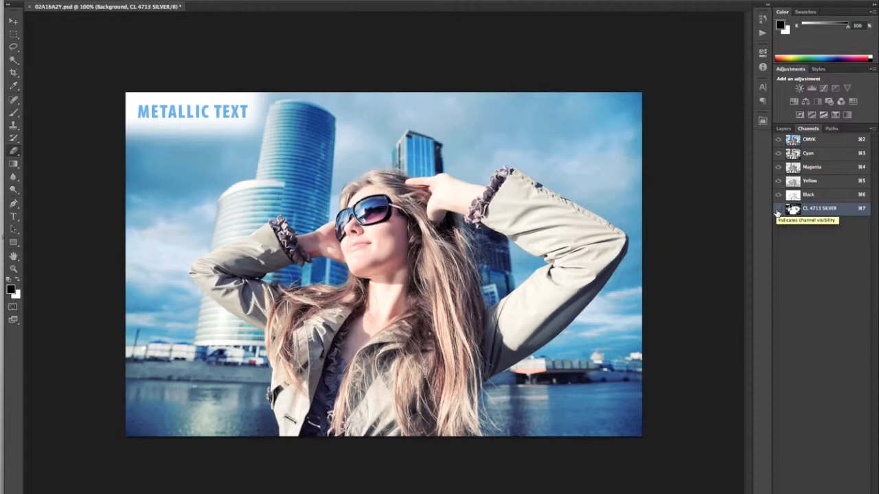
{"action": "left_click", "coordinate": [778, 210]}
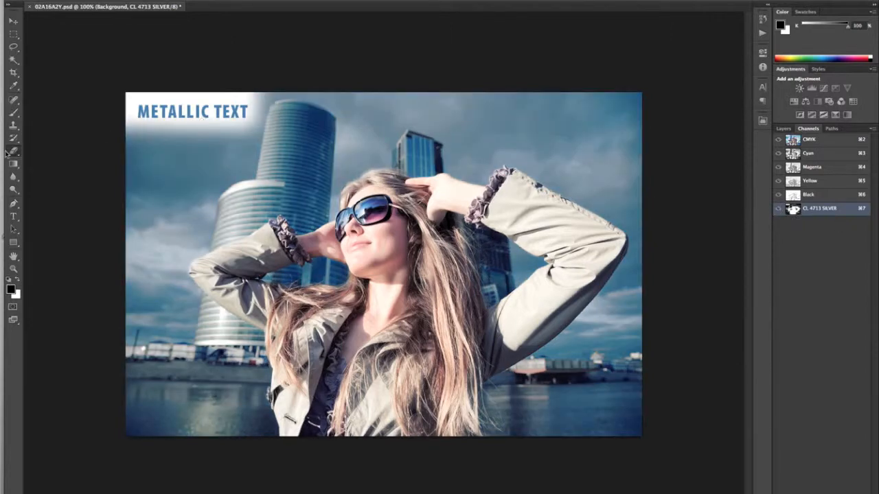
- Select the METALLIC TEXT layer and rasterize its type
{"action": "left_click", "coordinate": [13, 34]}
{"action": "left_click", "coordinate": [784, 128]}
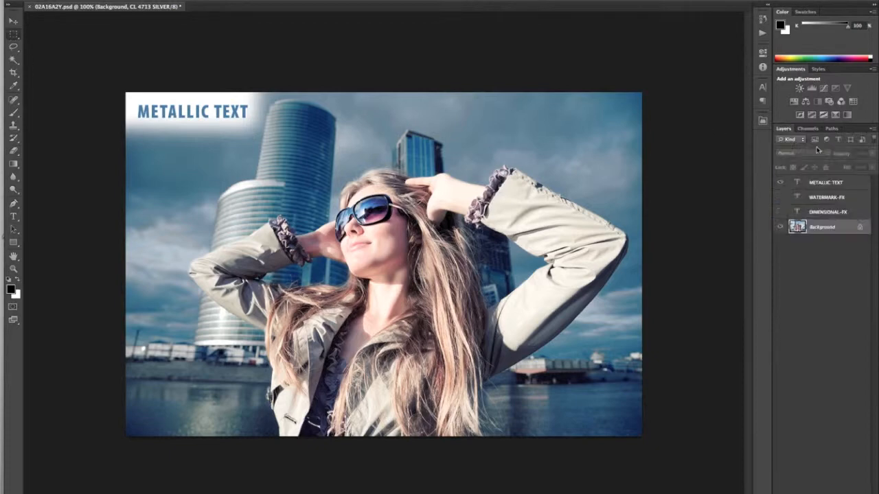
{"action": "left_click", "coordinate": [827, 181]}
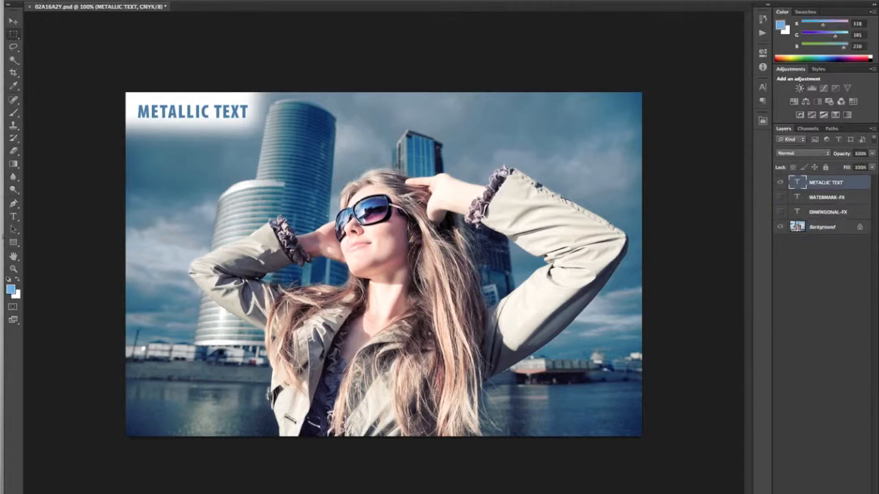
{"action": "left_click", "coordinate": [152, 0]}
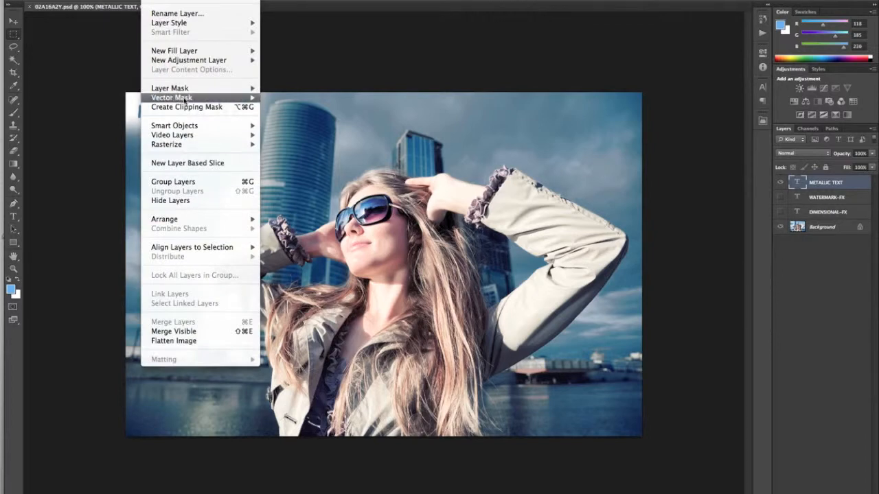
{"action": "mouse_move", "coordinate": [185, 101]}
{"action": "mouse_move", "coordinate": [179, 146]}
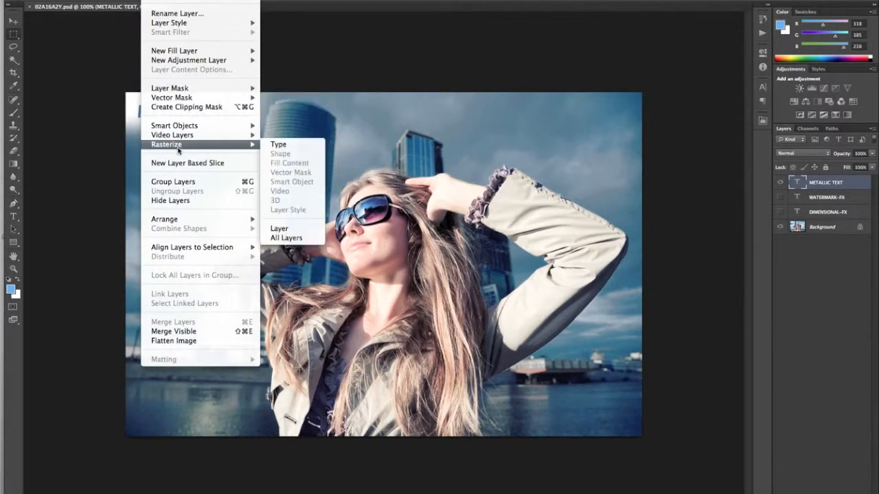
{"action": "left_click", "coordinate": [291, 145]}
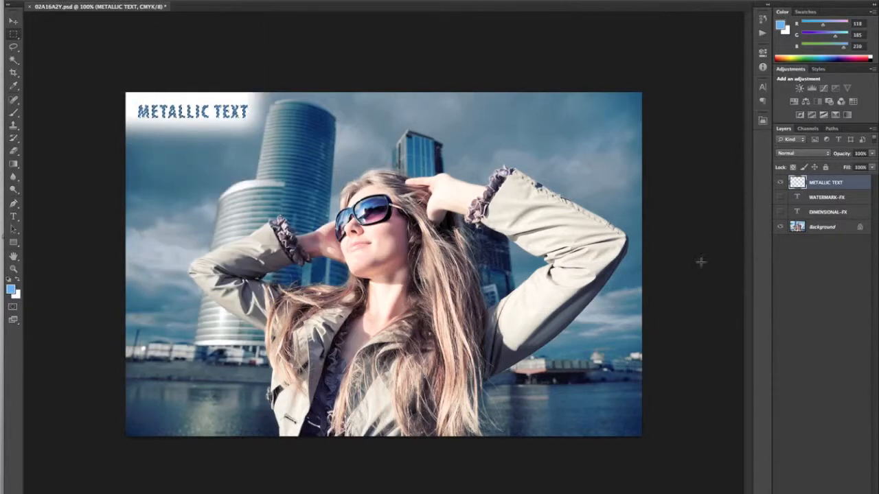
- Set the background color to COLOR-LOGIC – Metallic Silver swatch CL229-S and apply a blue-to-red gradient across the selected METALLIC TEXT lettering
{"action": "left_click", "coordinate": [13, 163]}
{"action": "left_click", "coordinate": [16, 294]}
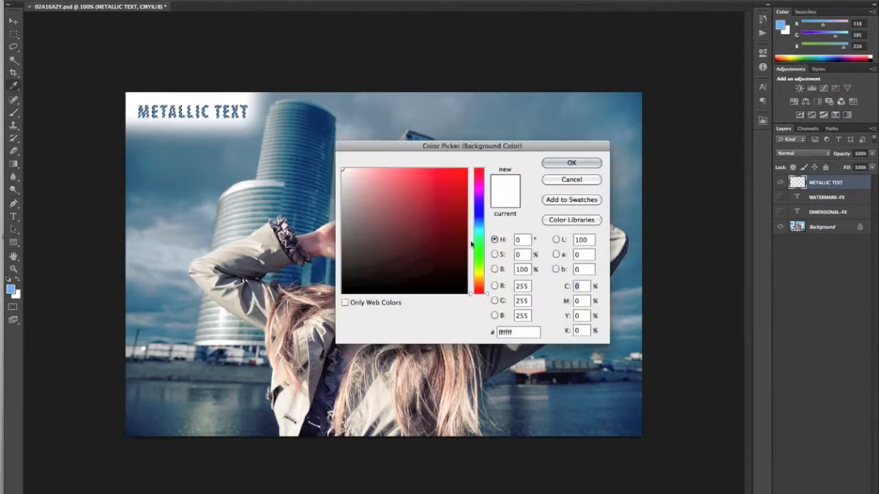
{"action": "left_click", "coordinate": [447, 185]}
{"action": "left_click", "coordinate": [571, 163]}
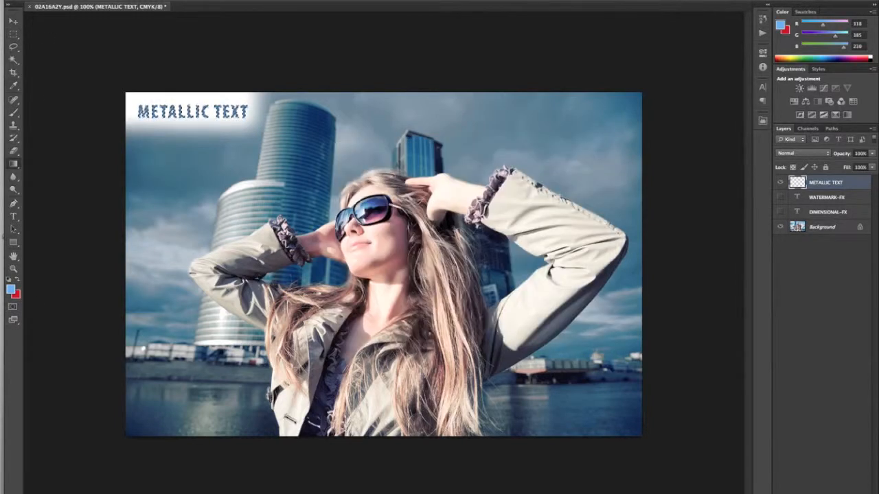
{"action": "left_click", "coordinate": [18, 299]}
{"action": "left_click", "coordinate": [570, 220]}
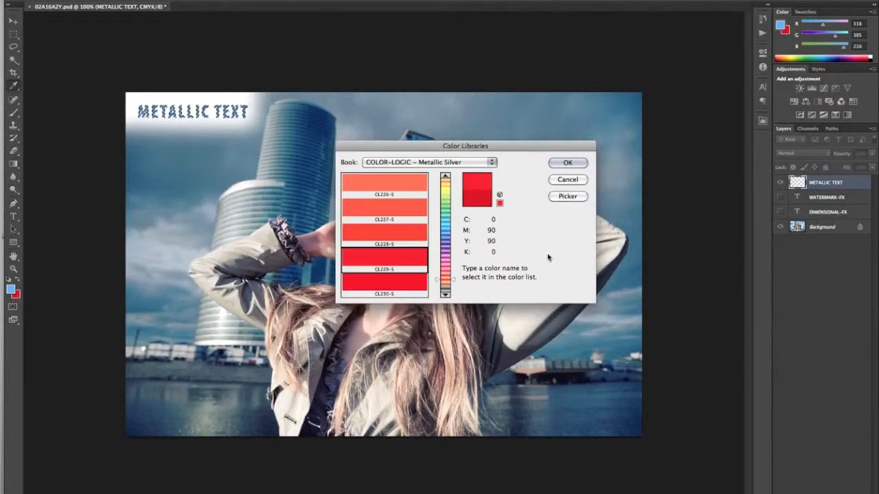
{"action": "left_click", "coordinate": [582, 164]}
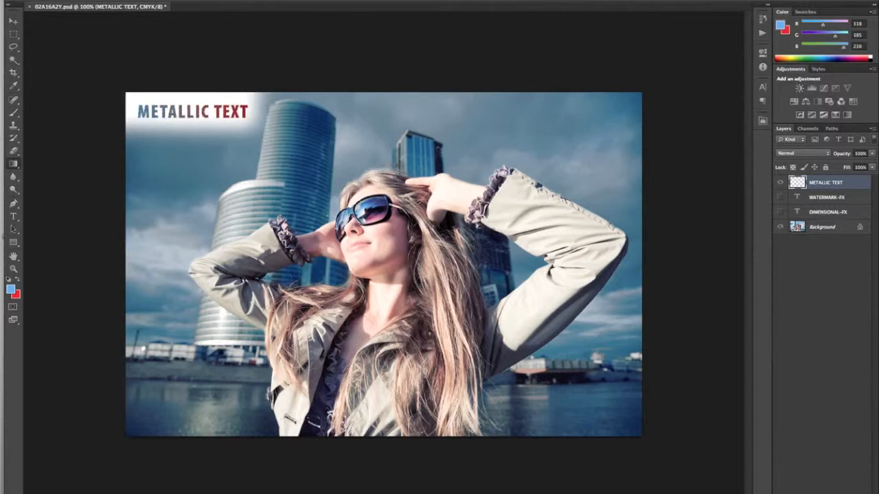
- Make the CL 4713 SILVER channel active and toggle the CMYK and silver channels' visibility to examine the gradient lettering
{"action": "left_click", "coordinate": [810, 130]}
{"action": "left_click", "coordinate": [795, 209]}
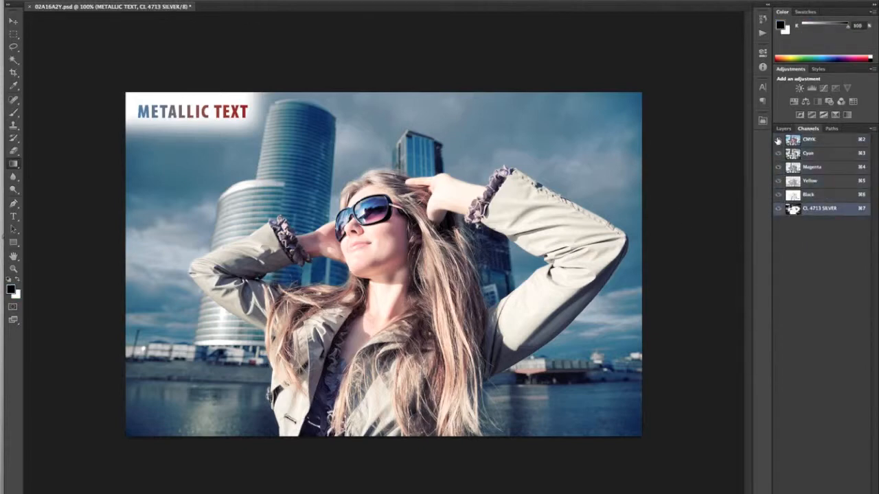
{"action": "left_click", "coordinate": [778, 140]}
{"action": "left_click", "coordinate": [778, 140]}
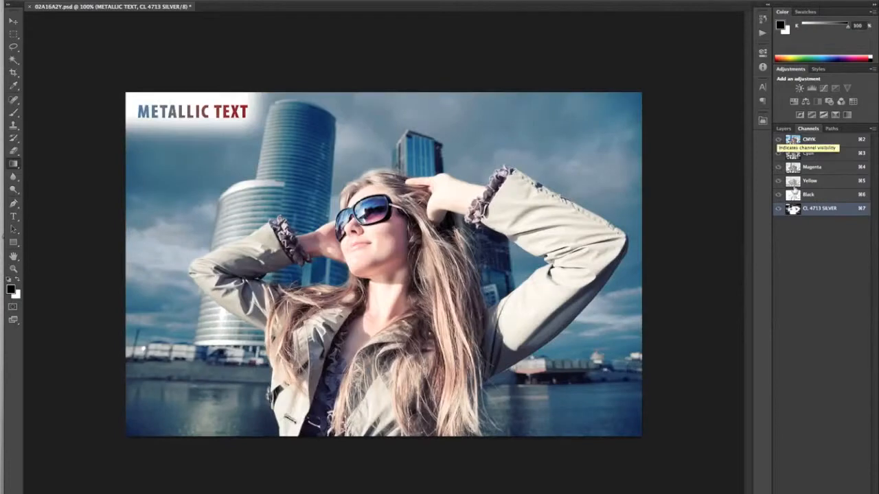
{"action": "left_click", "coordinate": [779, 210]}
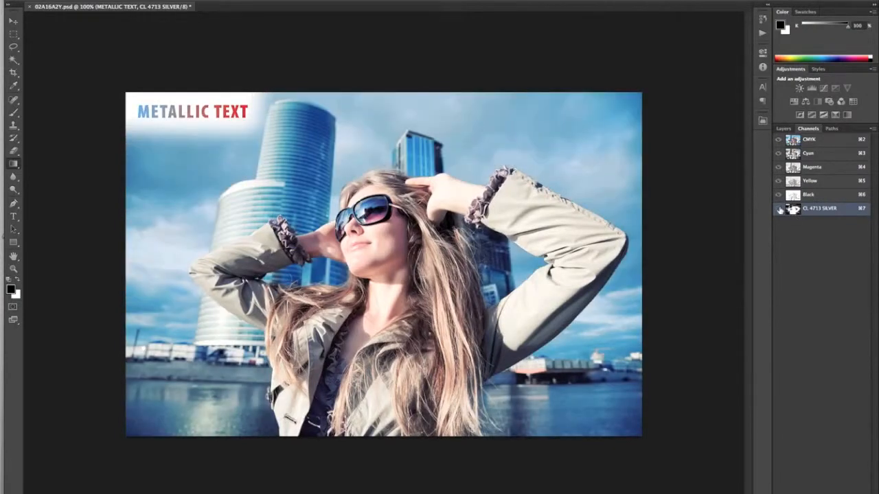
{"action": "left_click", "coordinate": [779, 210]}
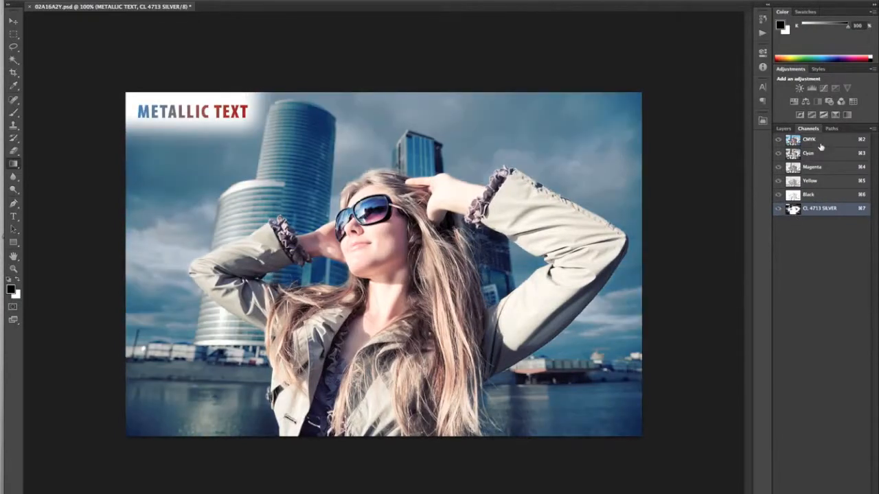
- Make the CMYK composite active, load the DIMENSIONAL-FX lettering as a selection, and select and hide its text layer
{"action": "left_click", "coordinate": [820, 142]}
{"action": "left_click", "coordinate": [783, 129]}
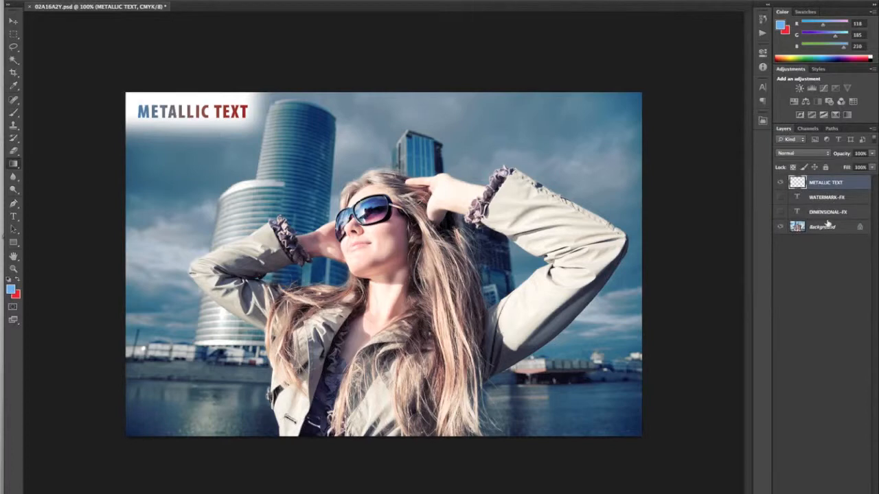
{"action": "left_click", "coordinate": [780, 212]}
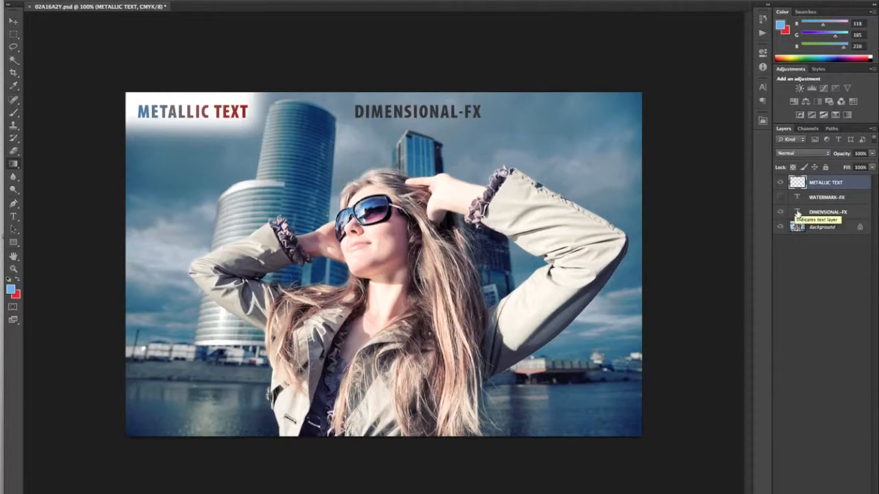
{"action": "left_click", "coordinate": [797, 213], "text": "ctrl"}
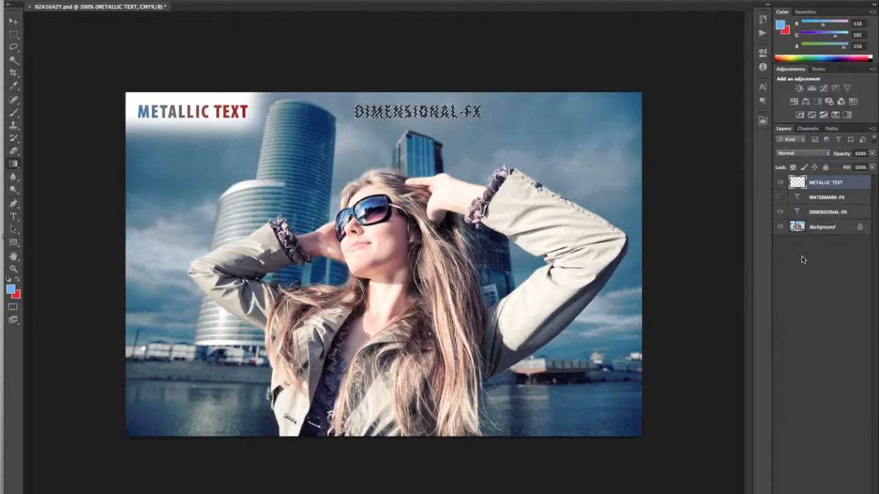
{"action": "mouse_move", "coordinate": [842, 216]}
{"action": "left_mouse_down"}
{"action": "mouse_move", "coordinate": [852, 487]}
{"action": "mouse_move", "coordinate": [851, 219]}
{"action": "left_mouse_up"}
{"action": "left_click", "coordinate": [782, 213]}
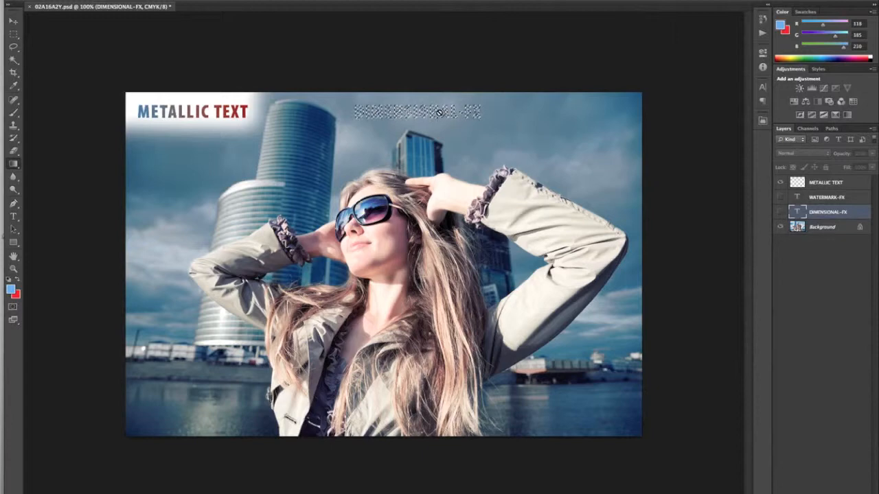
- Isolate the CL 4713 SILVER channel, turn the DIMENSIONAL-FX selection white in it, and show the CMYK composite again
{"action": "left_click", "coordinate": [806, 129]}
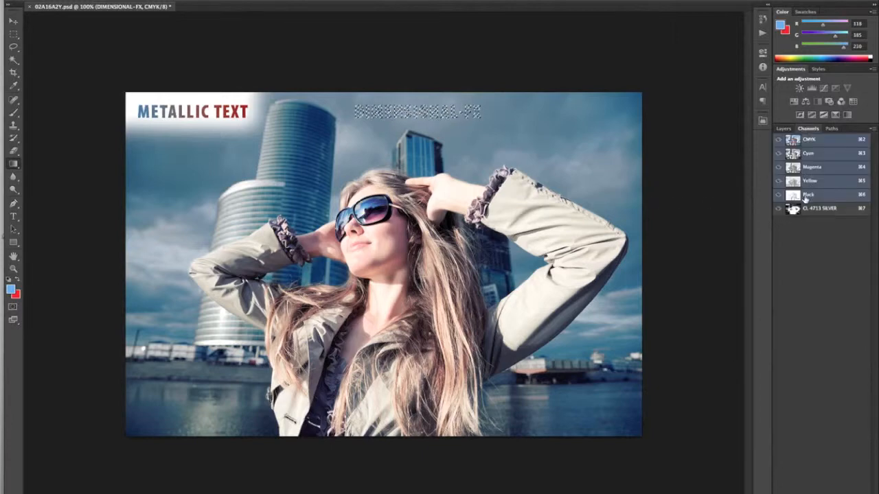
{"action": "left_click", "coordinate": [817, 209]}
{"action": "left_click", "coordinate": [779, 140]}
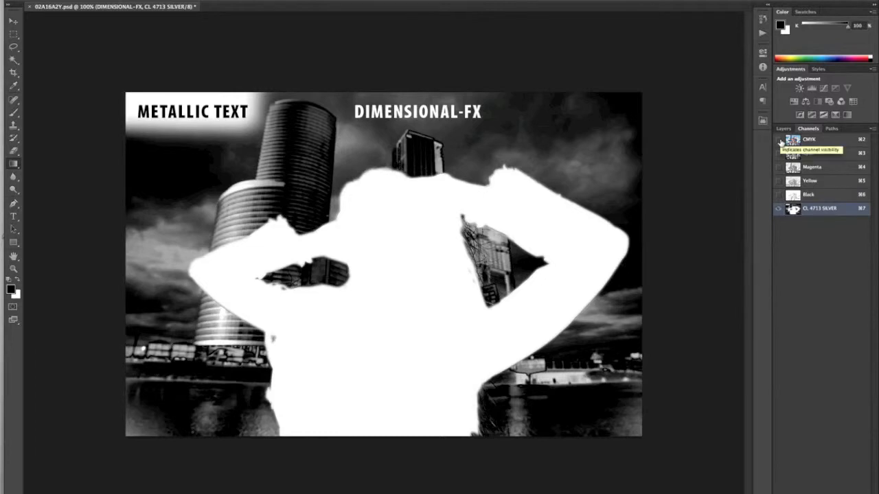
{"action": "left_click", "coordinate": [779, 140]}
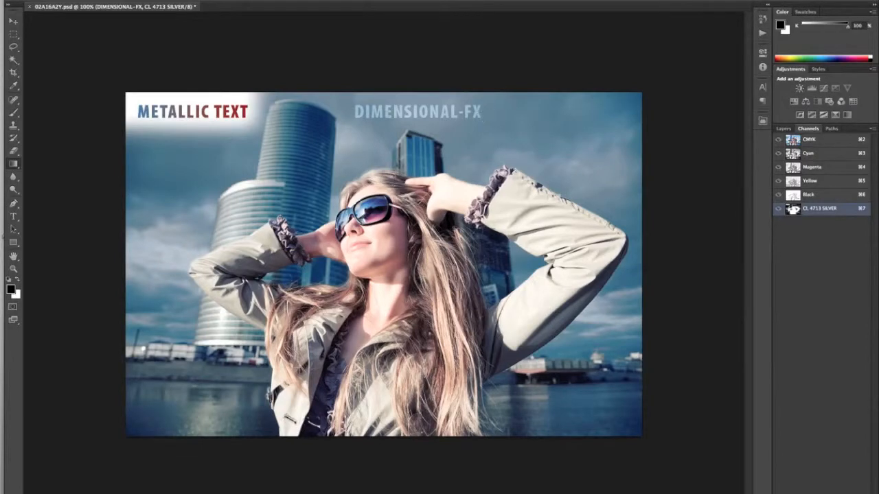
- Select the WATERMARK-FX layer, load its lettering as a selection, and leave the layer hidden
{"action": "left_click", "coordinate": [13, 22]}
{"action": "left_click", "coordinate": [783, 129]}
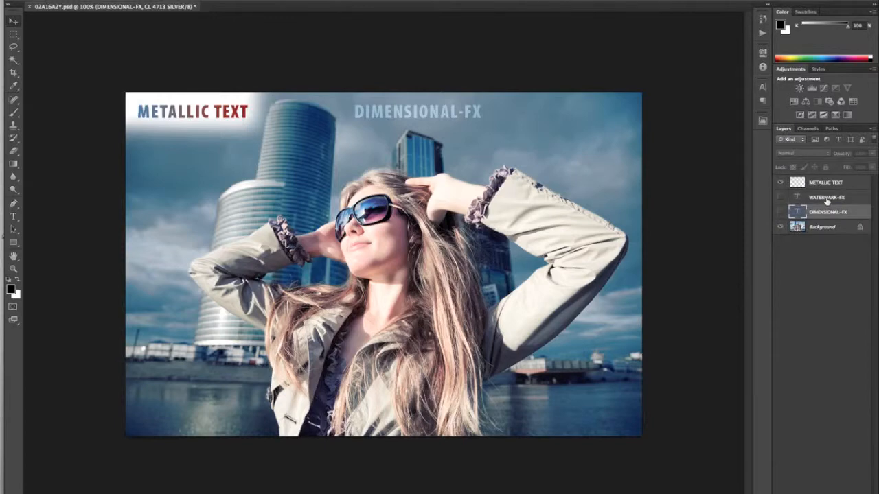
{"action": "left_click", "coordinate": [828, 199]}
{"action": "left_click", "coordinate": [780, 198]}
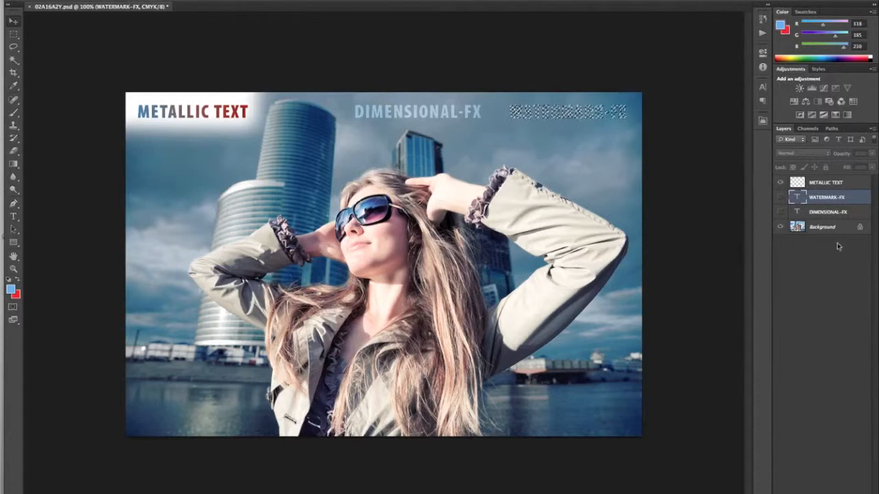
- Make the CL 4713 SILVER channel active and show it alone, keeping the WATERMARK-FX selection
{"action": "left_click", "coordinate": [807, 128]}
{"action": "left_click", "coordinate": [821, 208]}
{"action": "left_click", "coordinate": [778, 140]}
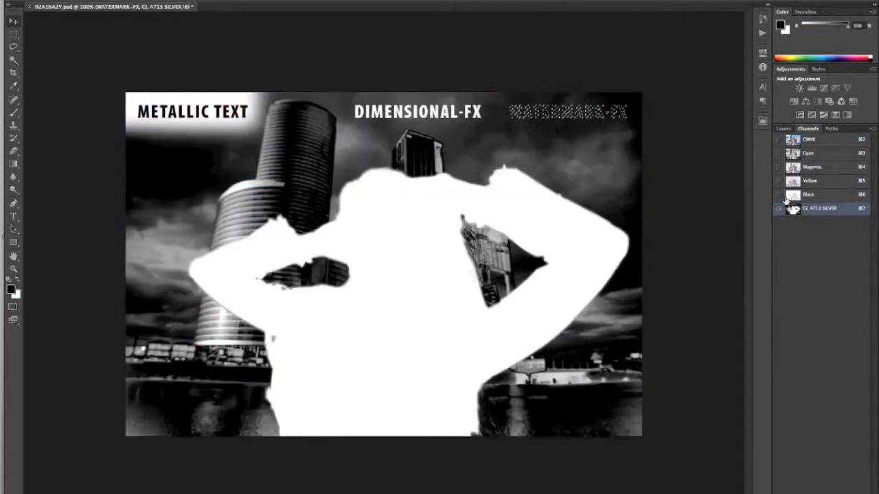
{"action": "left_click", "coordinate": [124, 0]}
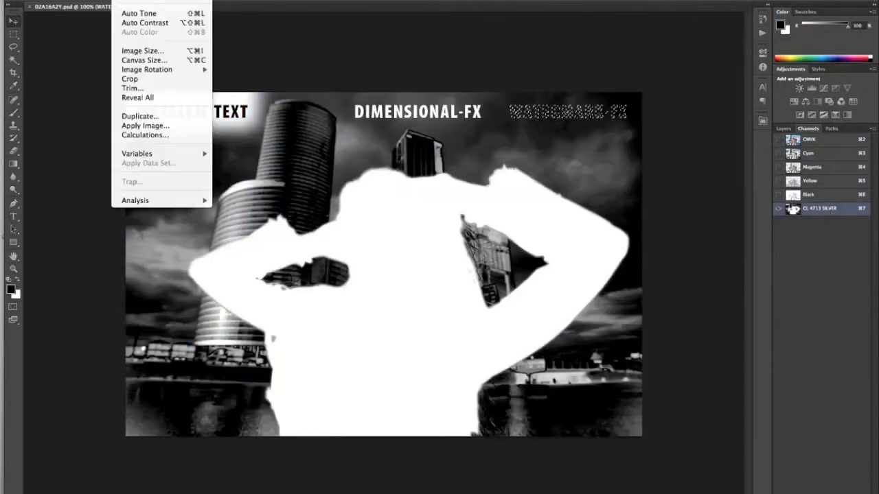
{"action": "mouse_move", "coordinate": [129, 3]}
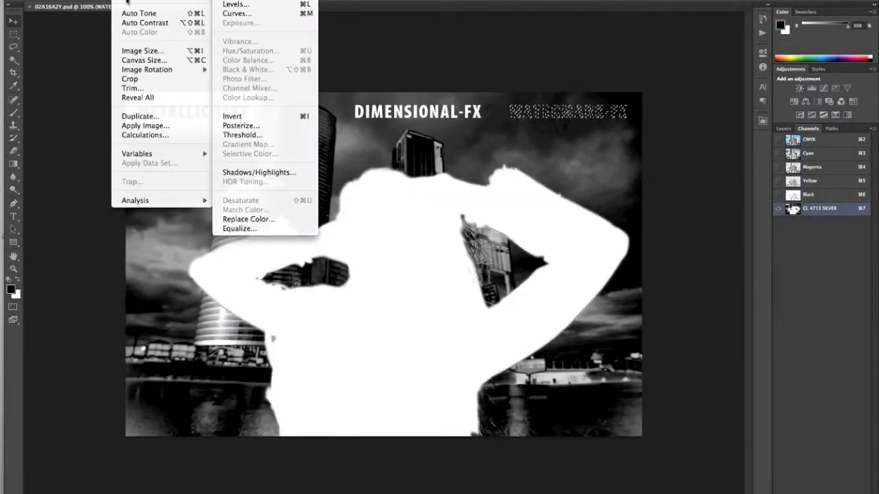
{"action": "left_click", "coordinate": [285, 13]}
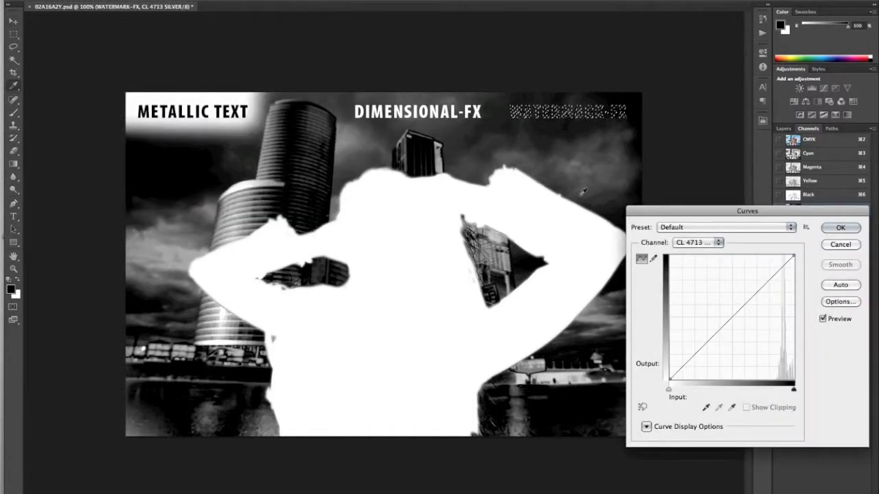
{"action": "left_click_drag", "start_coordinate": [719, 216], "coordinate": [544, 213]}
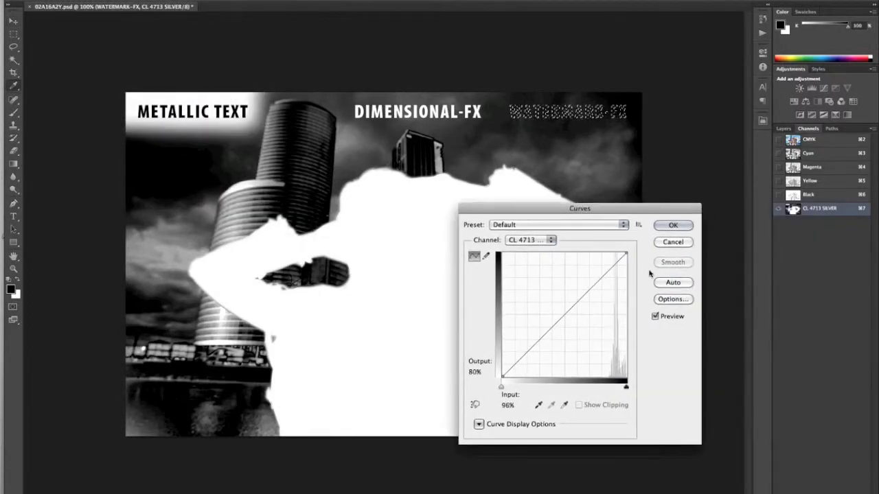
{"action": "left_click_drag", "start_coordinate": [629, 256], "coordinate": [639, 276]}
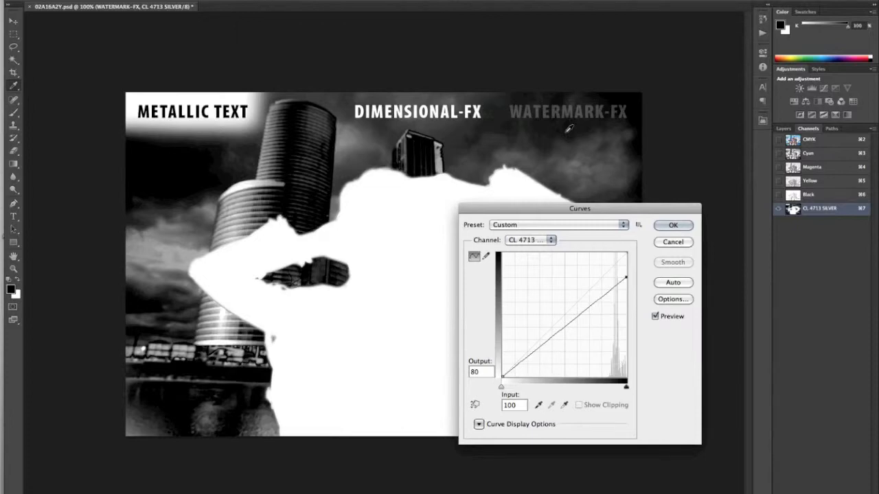
{"action": "left_click", "coordinate": [668, 243]}
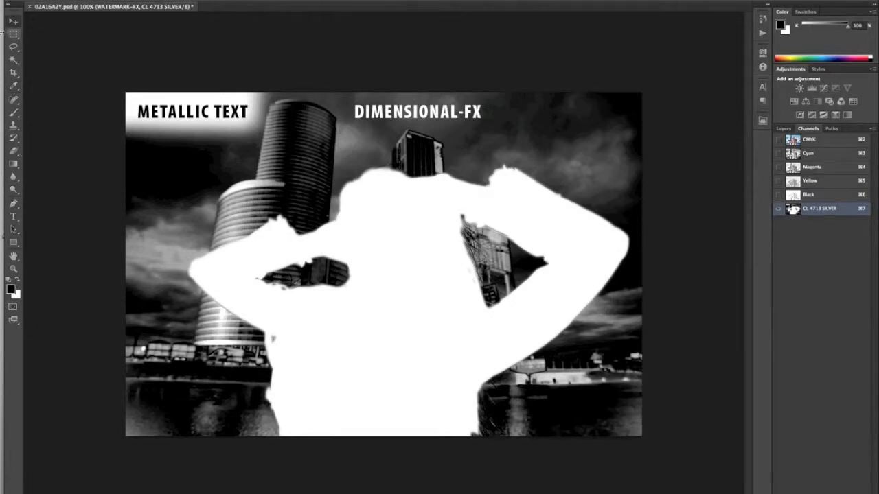
- Move the WATERMARK-FX selection outline down over the clouds and the raised sleeve cuff, and hide its outline
{"action": "key", "text": "super+h"}
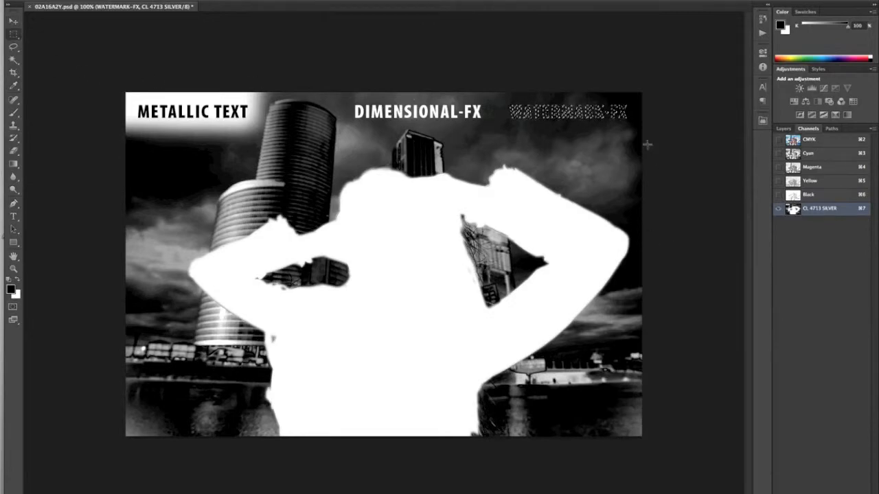
{"action": "left_click_drag", "start_coordinate": [522, 119], "coordinate": [487, 176]}
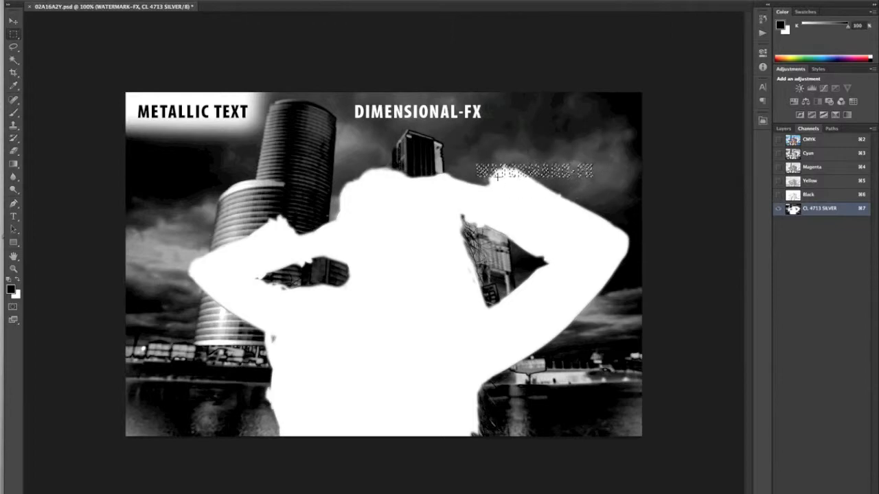
{"action": "key", "text": "super+d"}
- Lighten the WATERMARK-FX selection in the silver channel with Curves, input 100 to output 78, and show the CMYK composite again
{"action": "key", "text": "super+m"}
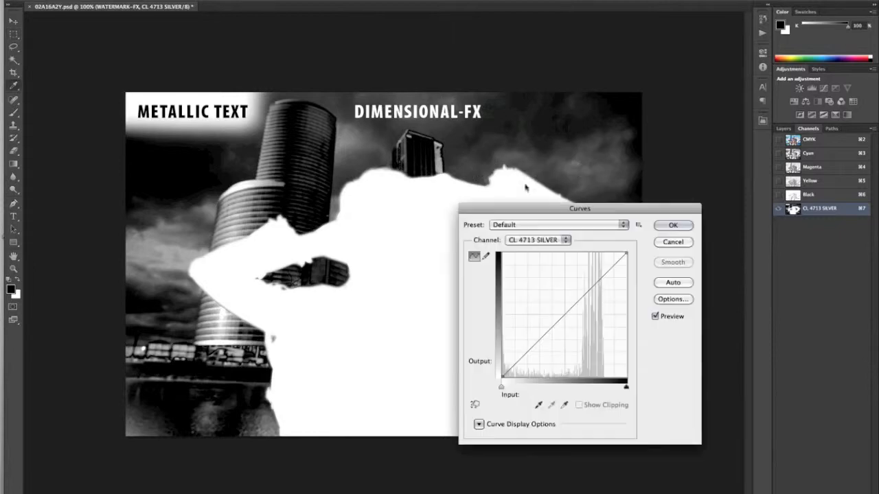
{"action": "left_click_drag", "start_coordinate": [627, 252], "coordinate": [638, 281]}
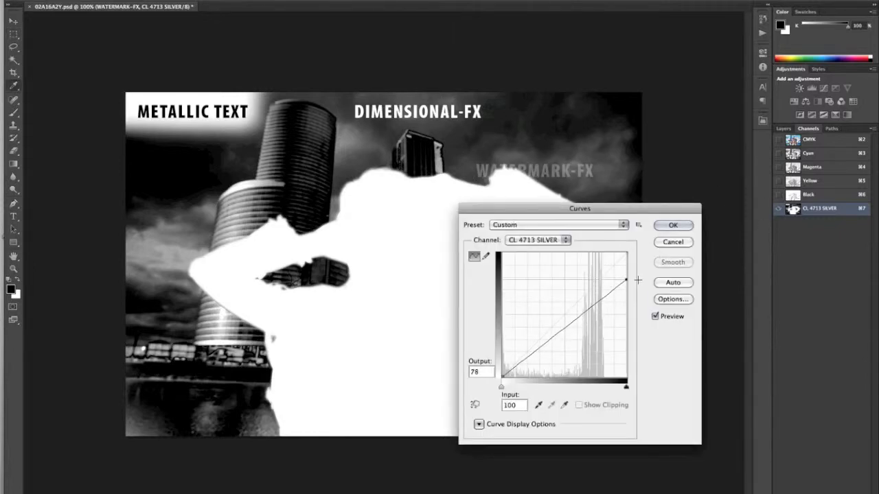
{"action": "left_click", "coordinate": [682, 227]}
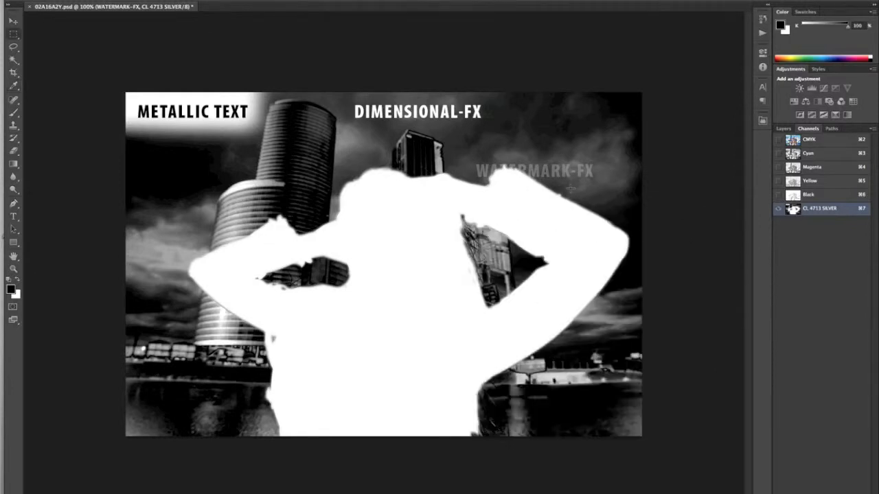
{"action": "left_click", "coordinate": [779, 139]}
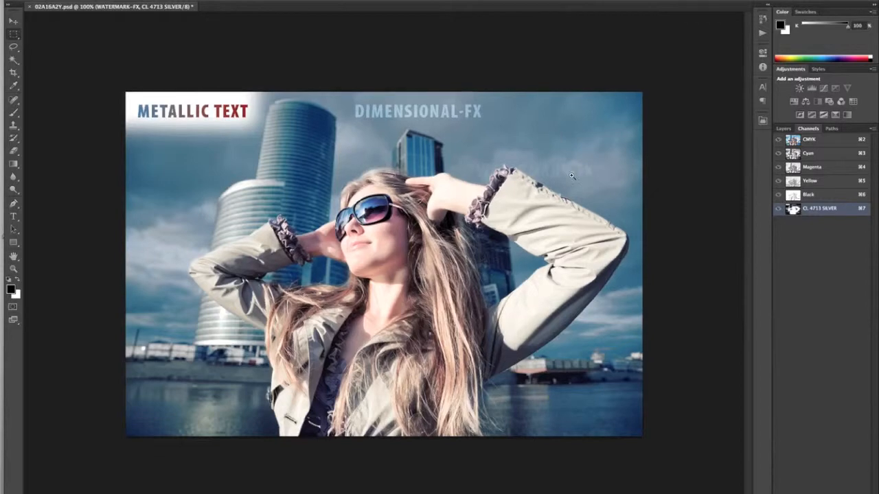
{"action": "scroll", "coordinate": [576, 184], "scroll_direction": "up", "scroll_amount": 2}
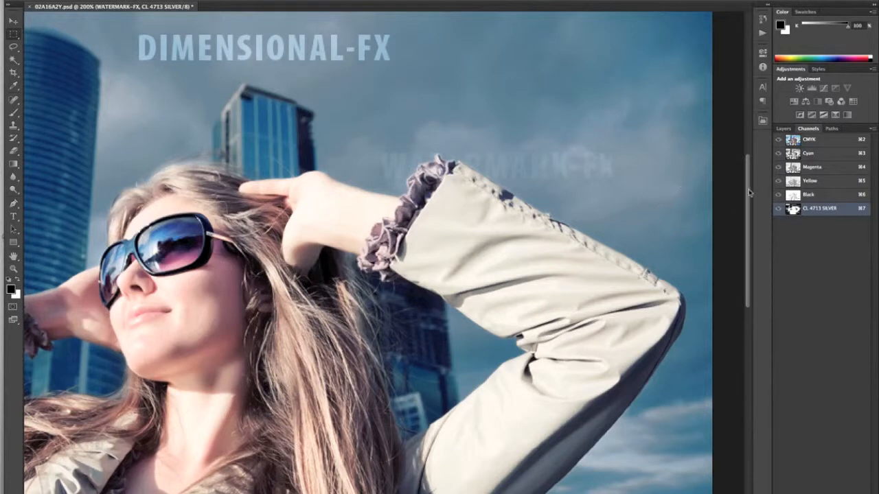
- Load the DIMENSIONAL-FX lettering as a selection and shift the outline slightly down and to the right of the letters
{"action": "left_click", "coordinate": [782, 128]}
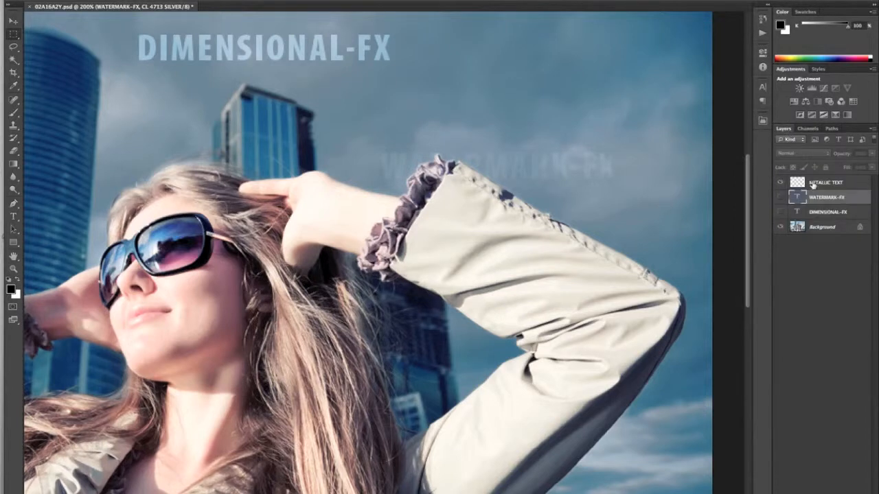
{"action": "left_click", "coordinate": [798, 213], "text": "ctrl"}
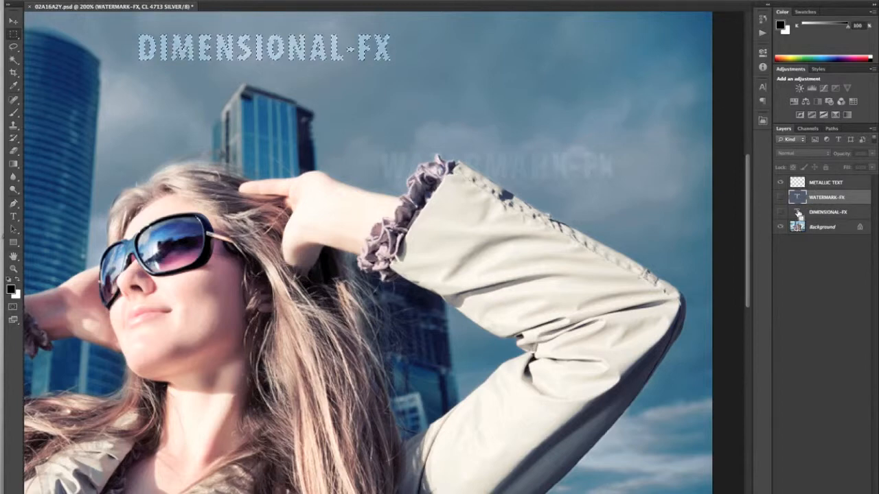
{"action": "left_click", "coordinate": [327, 62], "text": "super"}
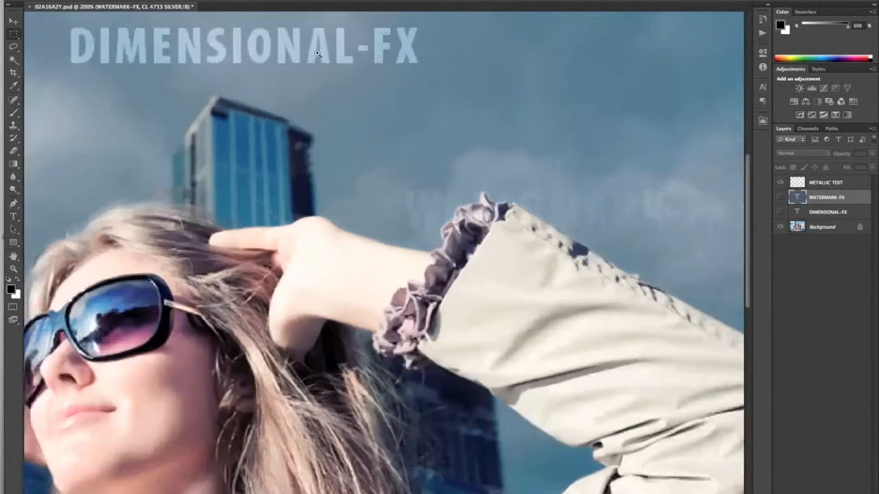
{"action": "left_click_drag", "start_coordinate": [343, 86], "coordinate": [407, 157]}
{"action": "left_click", "coordinate": [339, 141], "text": "super"}
{"action": "left_click_drag", "start_coordinate": [342, 147], "coordinate": [400, 129]}
{"action": "left_click", "coordinate": [808, 129]}
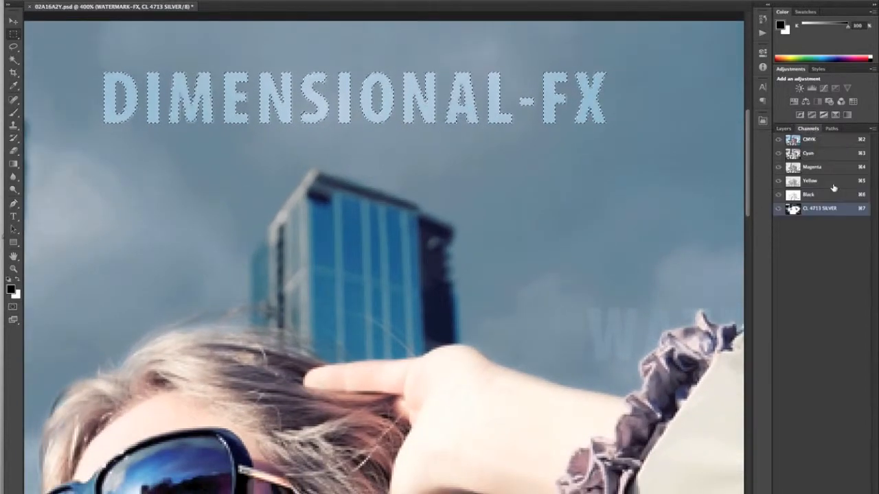
{"action": "left_click_drag", "start_coordinate": [605, 125], "coordinate": [604, 122]}
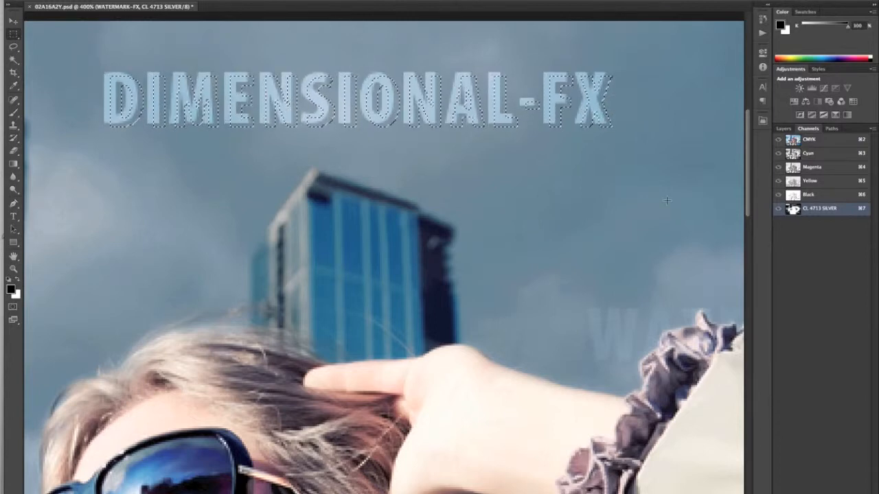
- Isolate the CL 4713 SILVER channel and lighten the offset DIMENSIONAL-FX selection with Curves, input 100 to output 80
{"action": "left_click", "coordinate": [820, 208]}
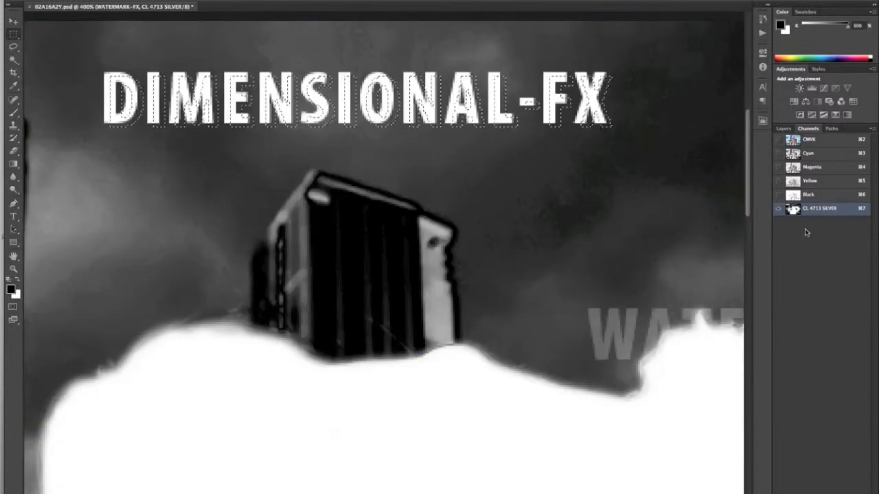
{"action": "key", "text": "ctrl+m"}
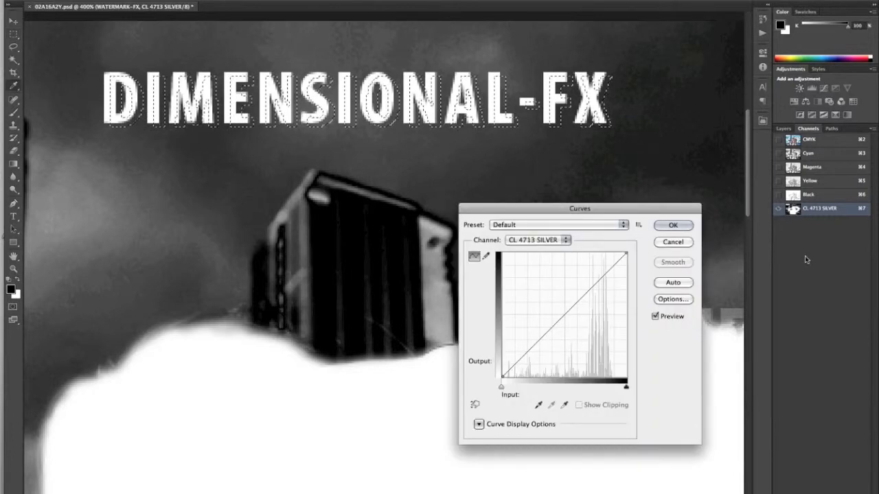
{"action": "left_click_drag", "start_coordinate": [625, 256], "coordinate": [639, 277]}
{"action": "key", "text": "super+h"}
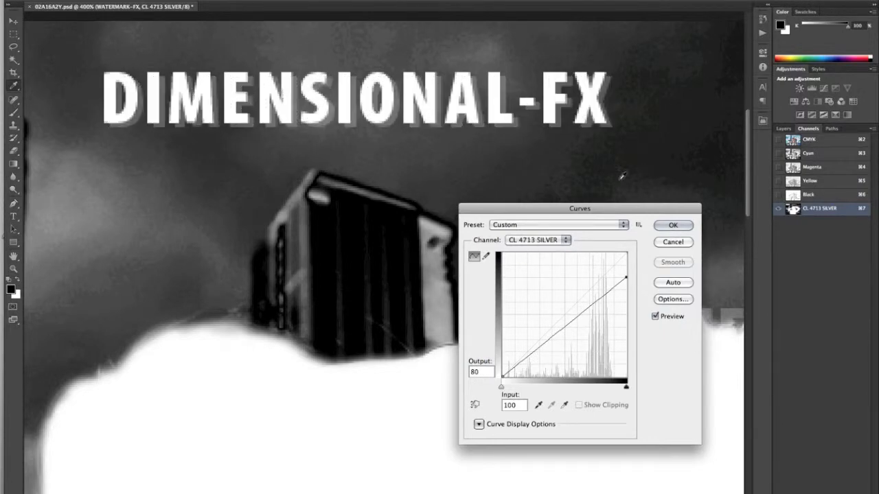
{"action": "left_click", "coordinate": [675, 227]}
- Show the CMYK composite with the silver channel and examine the lettering effects across the whole image
{"action": "scroll", "coordinate": [427, 176], "scroll_direction": "down", "scroll_amount": 5}
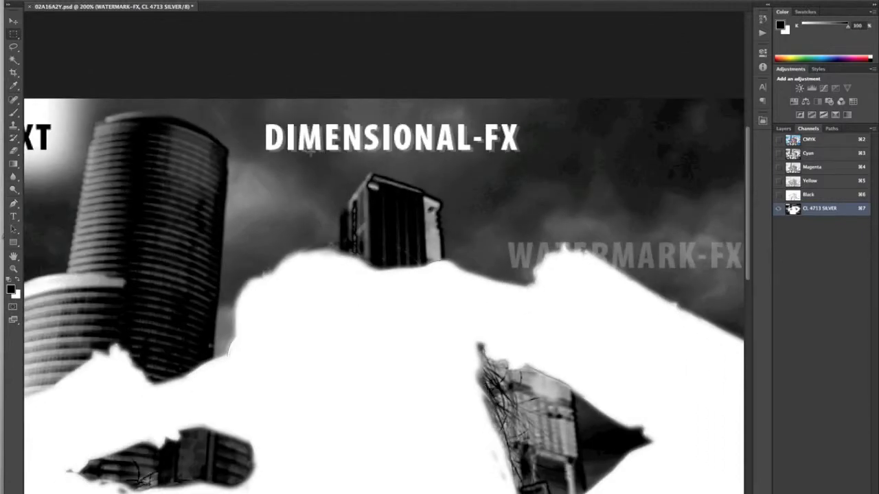
{"action": "left_click", "coordinate": [780, 140]}
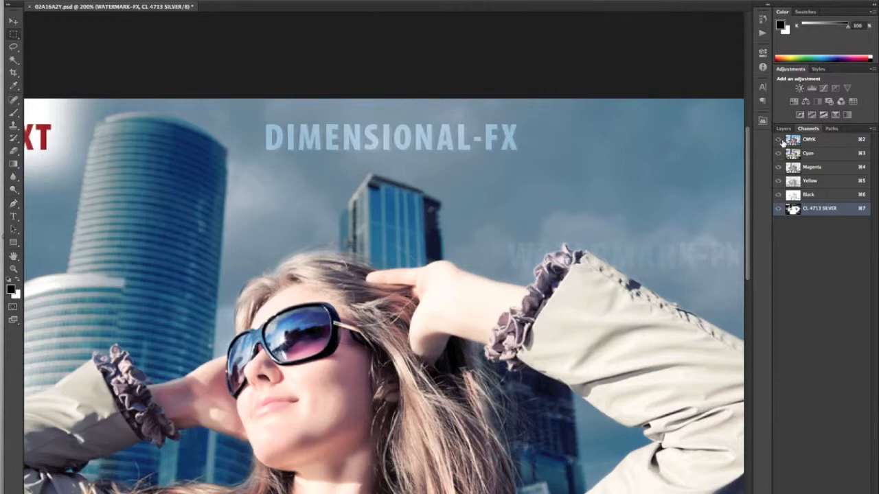
{"action": "key", "text": "super+0"}
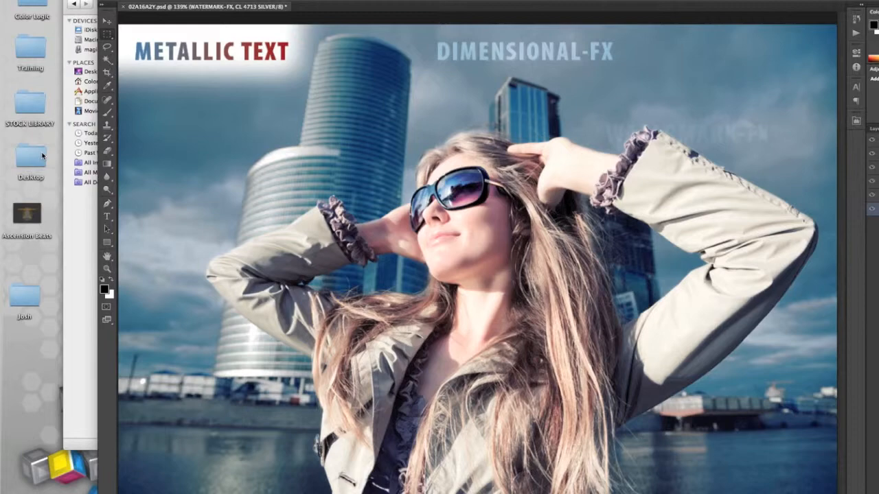
- Open 02A13M2B.eps from the STOCK LIBRARY's EPS files folder, rasterized at 30 × 30 cm, 72 pixels/inch, CMYK Color
{"action": "double_click", "coordinate": [40, 118]}
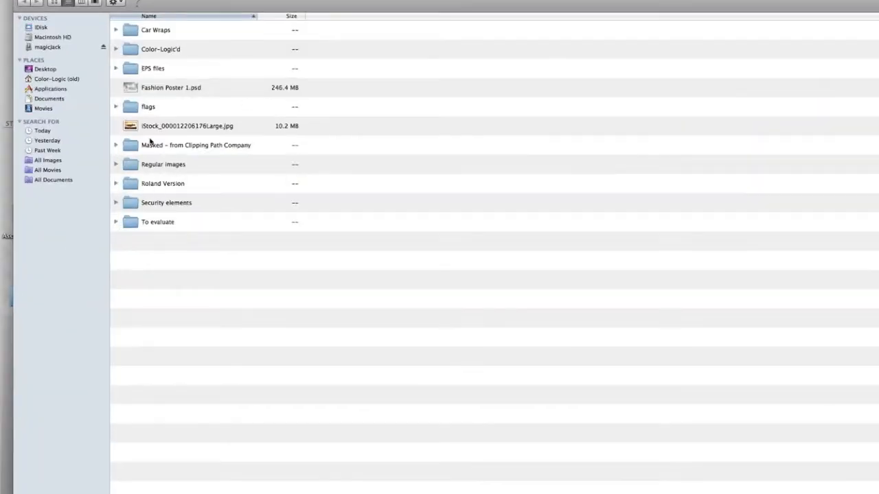
{"action": "double_click", "coordinate": [134, 68]}
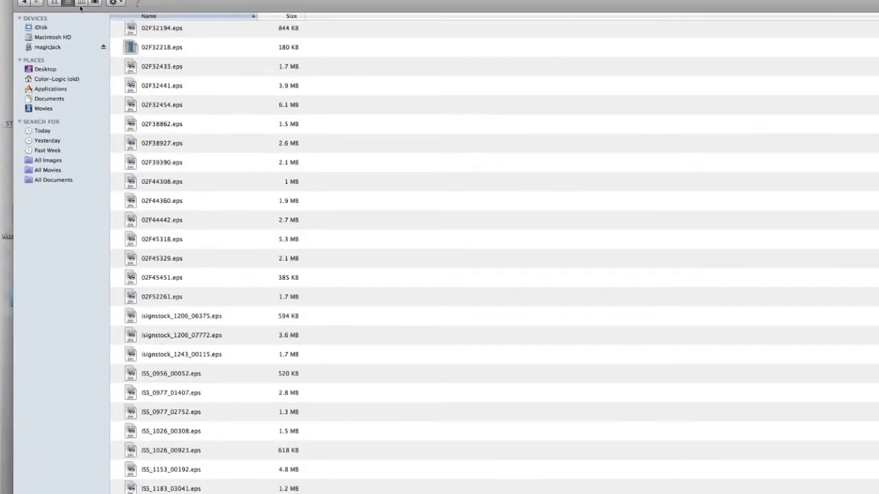
{"action": "left_click", "coordinate": [55, 2]}
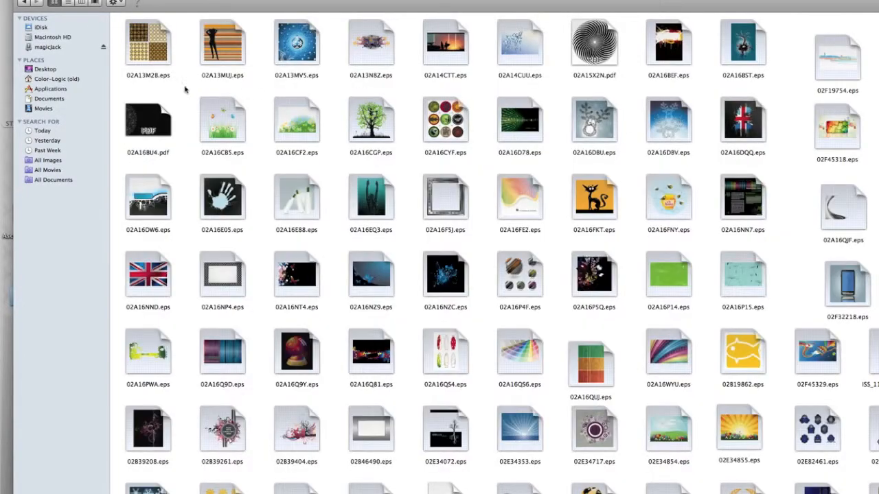
{"action": "left_click", "coordinate": [162, 52]}
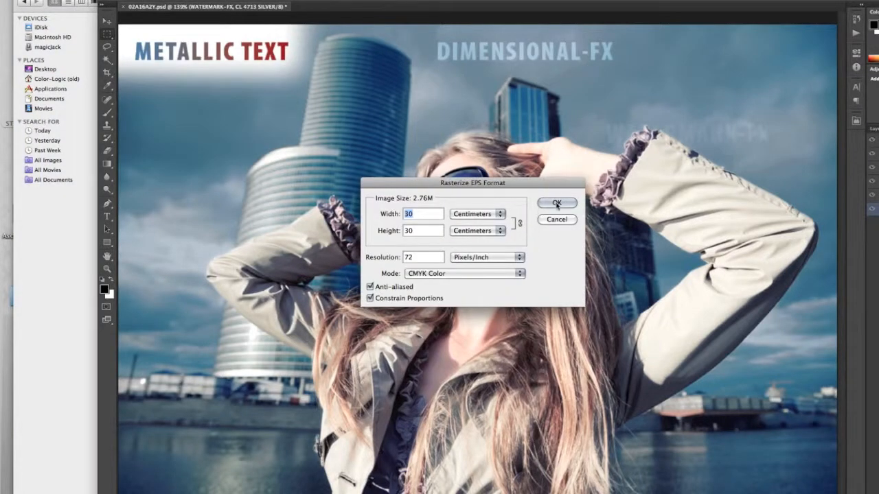
{"action": "left_click", "coordinate": [557, 202]}
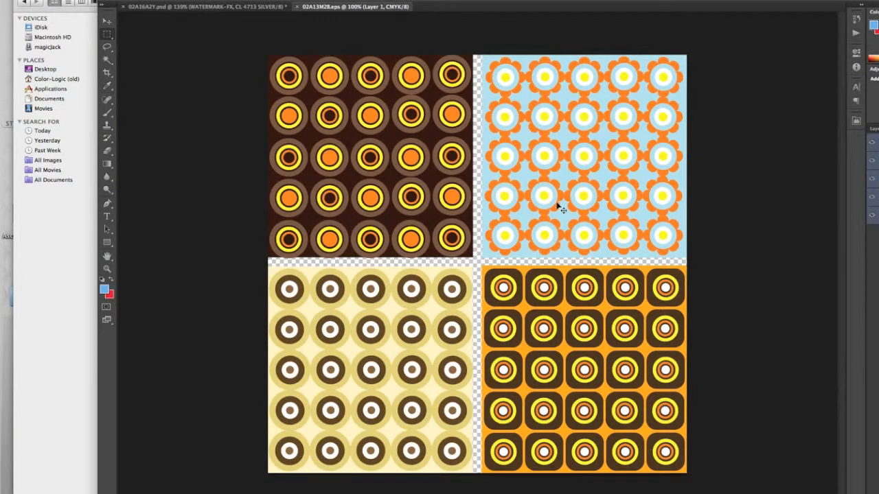
- Convert the four-panel circle and flower pattern image to Grayscale mode
{"action": "left_click", "coordinate": [175, 0]}
{"action": "mouse_move", "coordinate": [123, 0]}
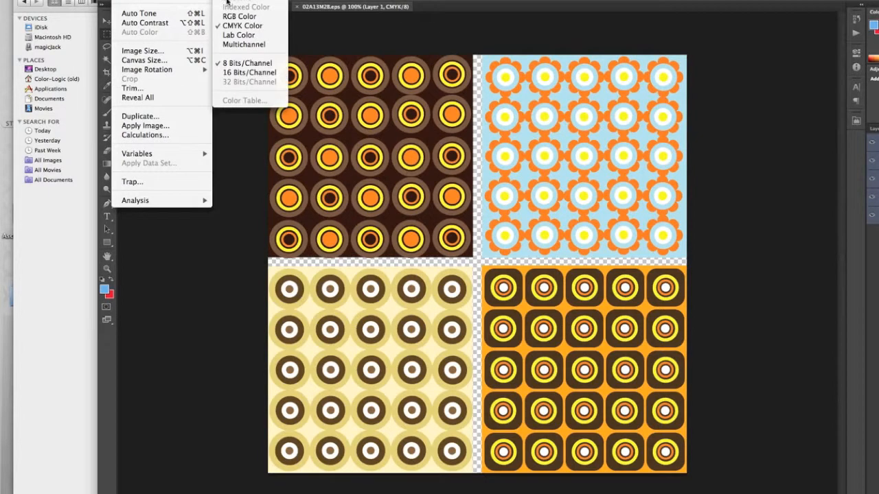
{"action": "left_click", "coordinate": [244, 0]}
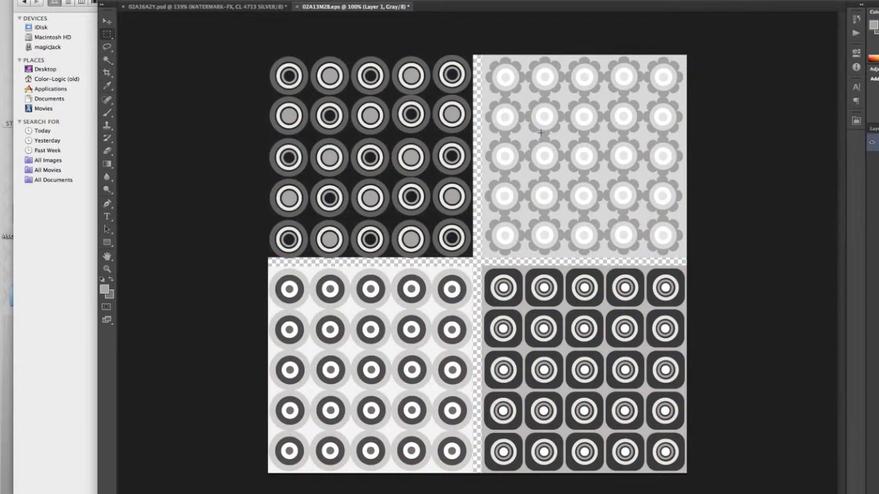
- Raise the pattern's contrast with Curves, mapping input 68 to output 100 and input 31 to output 0, and flatten the image
{"action": "key", "text": "super+m"}
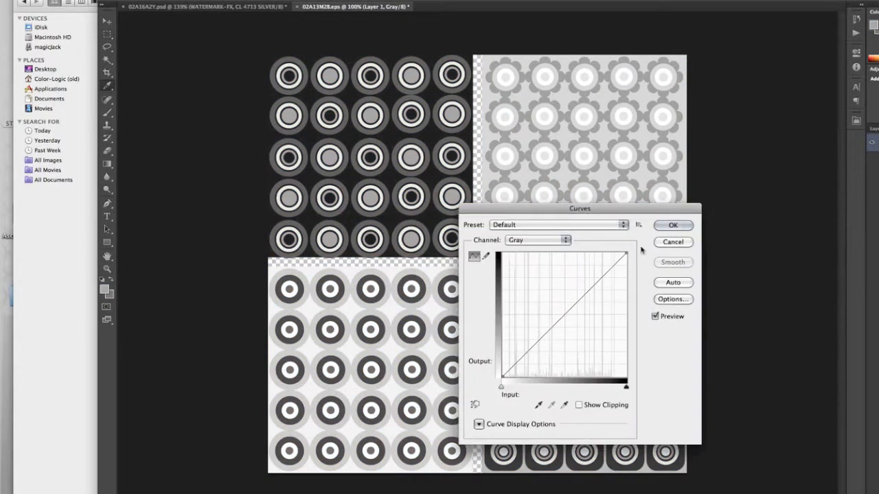
{"action": "left_click_drag", "start_coordinate": [626, 255], "coordinate": [586, 254]}
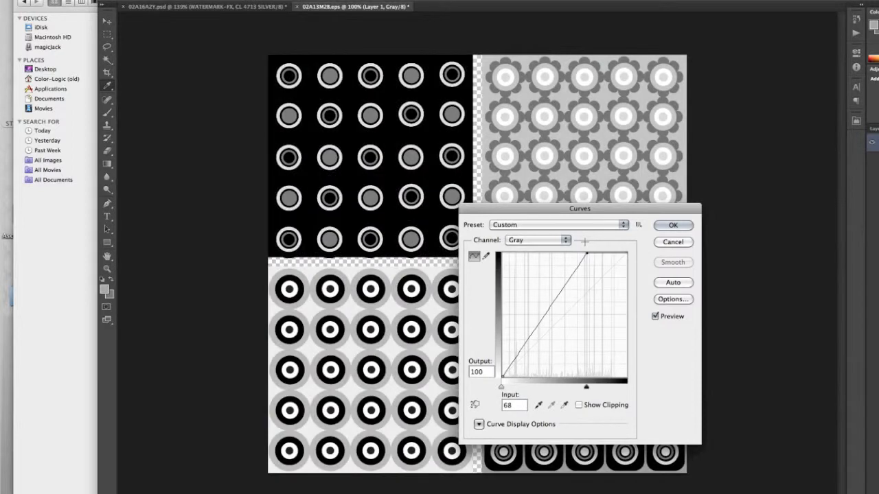
{"action": "left_click_drag", "start_coordinate": [502, 379], "coordinate": [543, 383]}
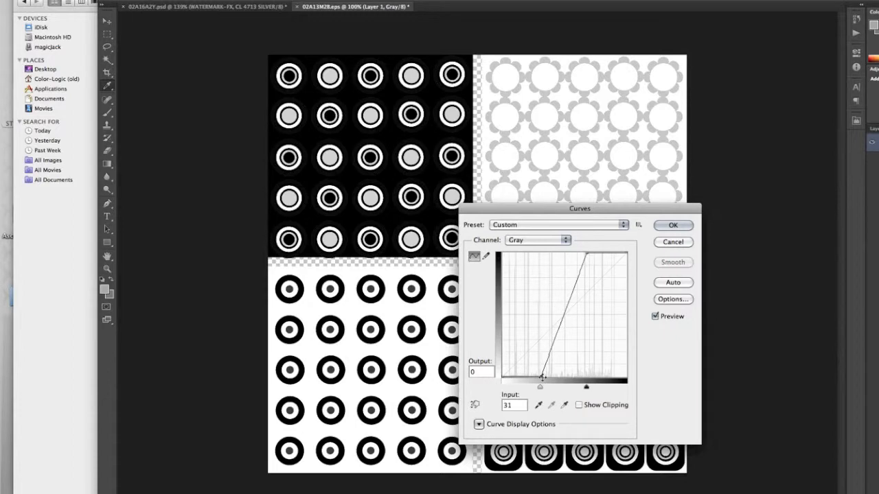
{"action": "key", "text": "Return"}
- Darken the pattern's remaining grays with two more Curves adjustments, placing the last curve's midpoint at input 45, output 40
{"action": "key", "text": "super+m"}
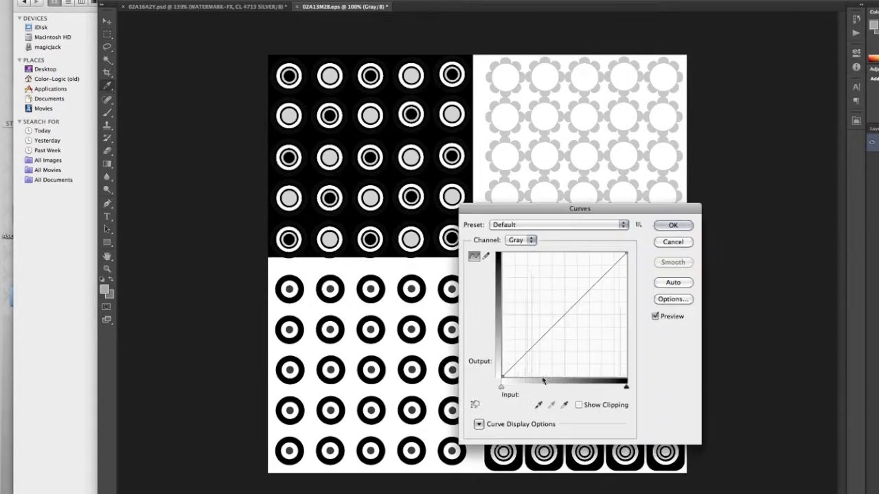
{"action": "left_click_drag", "start_coordinate": [626, 254], "coordinate": [543, 245]}
{"action": "key", "text": "Escape"}
{"action": "key", "text": "super+m"}
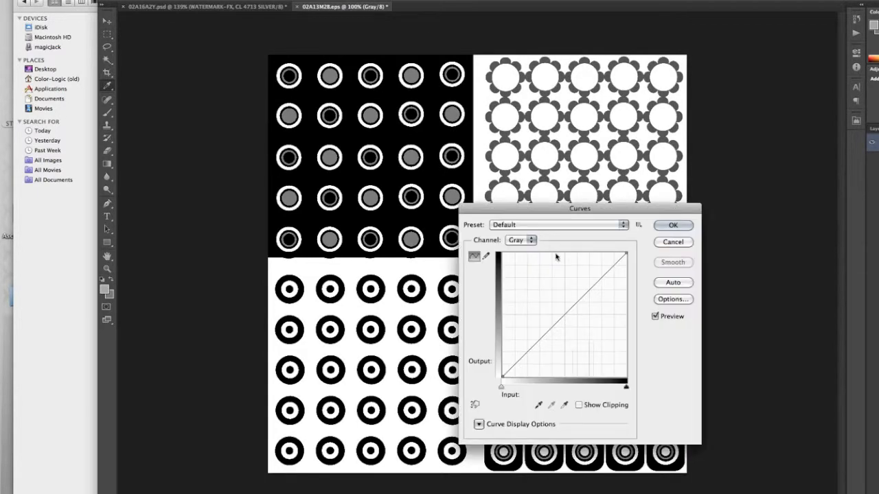
{"action": "left_click_drag", "start_coordinate": [626, 255], "coordinate": [582, 242]}
{"action": "left_click_drag", "start_coordinate": [532, 330], "coordinate": [558, 327]}
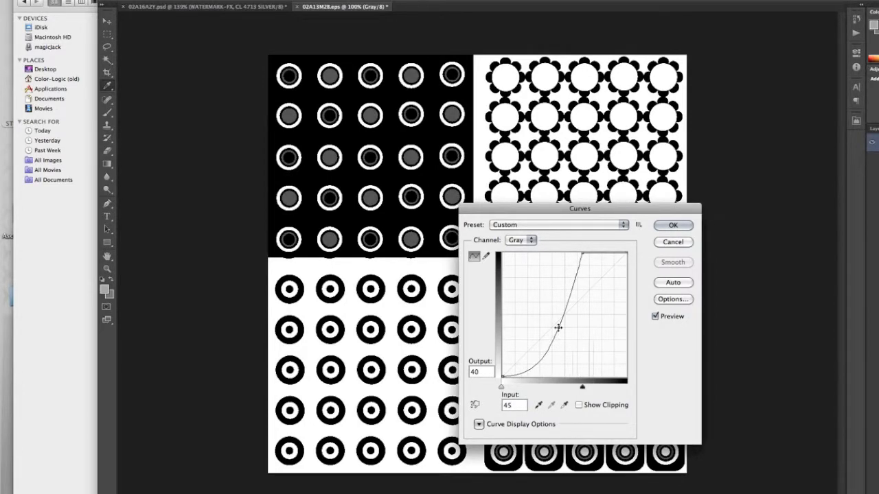
{"action": "key", "text": "Return"}
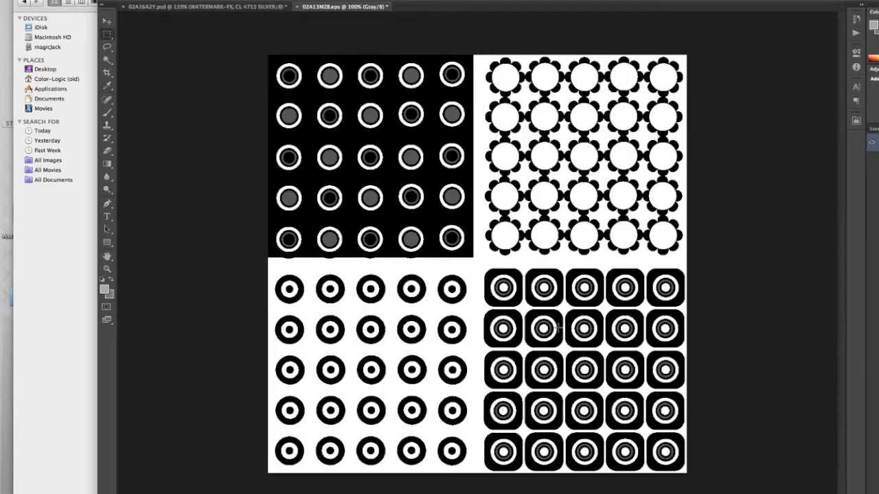
- Copy the entire CL 4713 SILVER channel of 02A16A2Y.psd into a new 1048 × 699 pixel, 72 pixels/inch Grayscale document
{"action": "left_click", "coordinate": [213, 7]}
{"action": "left_click_drag", "start_coordinate": [324, 1], "coordinate": [228, 0]}
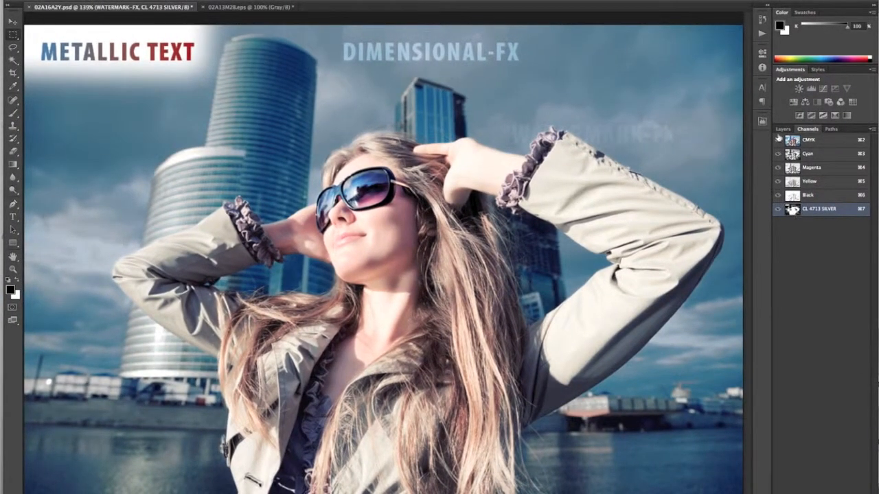
{"action": "left_click", "coordinate": [778, 140]}
{"action": "key", "text": "super+a"}
{"action": "key", "text": "super+c"}
{"action": "key", "text": "super+n"}
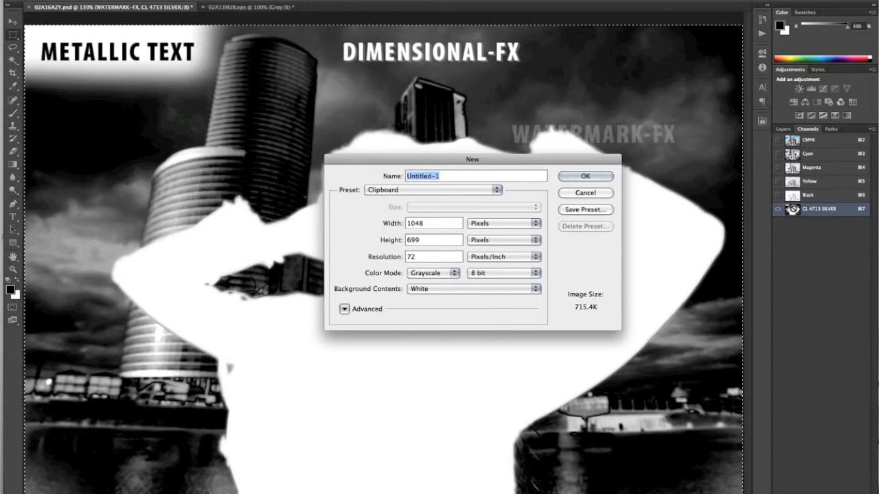
{"action": "key", "text": "Return"}
{"action": "key", "text": "super+v"}
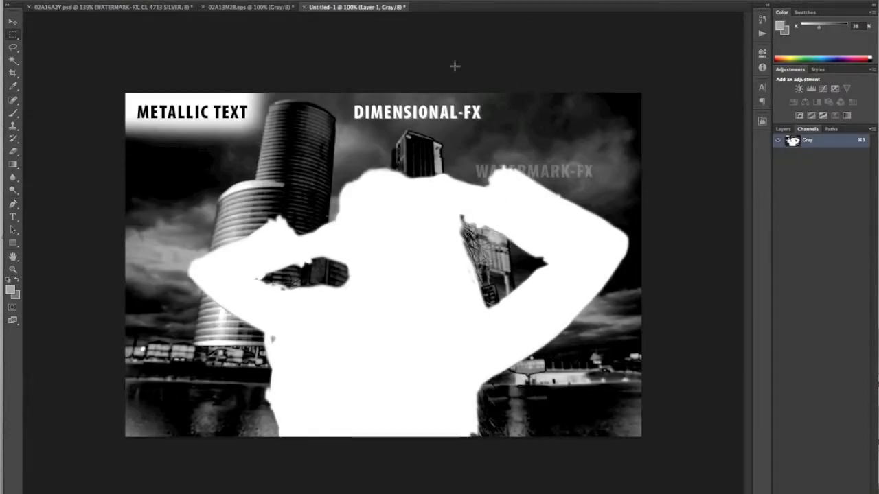
- Copy the whole 02A13M2B.eps pattern and paste it over the silver channel image in Untitled-1
{"action": "left_click", "coordinate": [264, 8]}
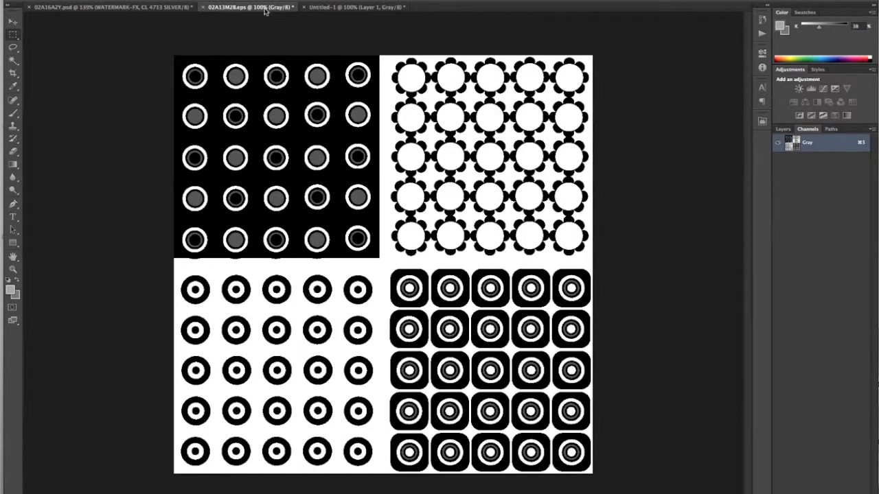
{"action": "key", "text": "super+a"}
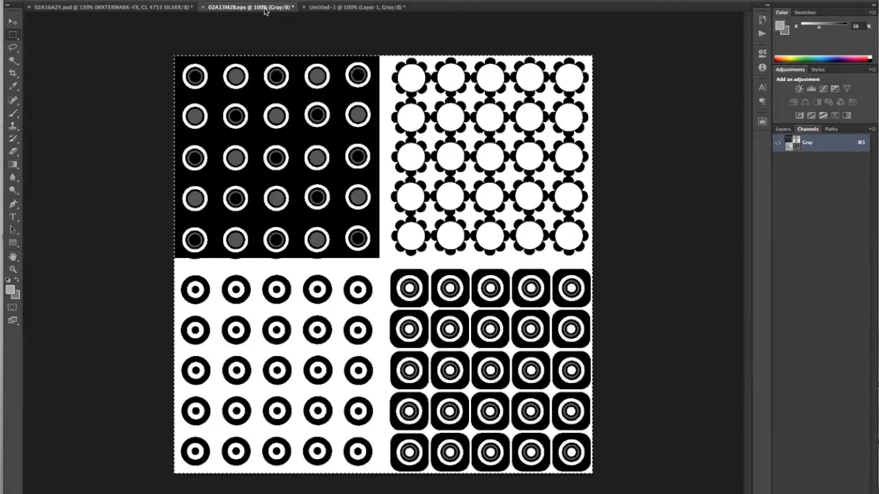
{"action": "left_click", "coordinate": [127, 0]}
{"action": "mouse_move", "coordinate": [134, 0]}
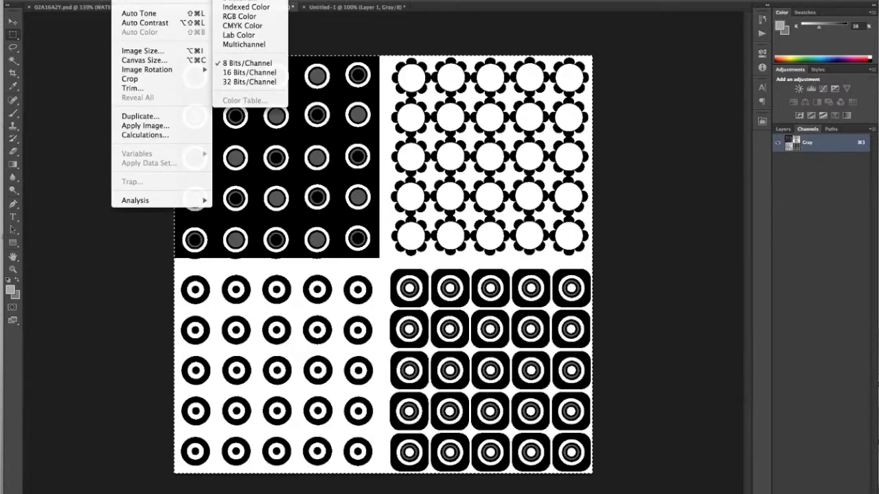
{"action": "left_click", "coordinate": [100, 0]}
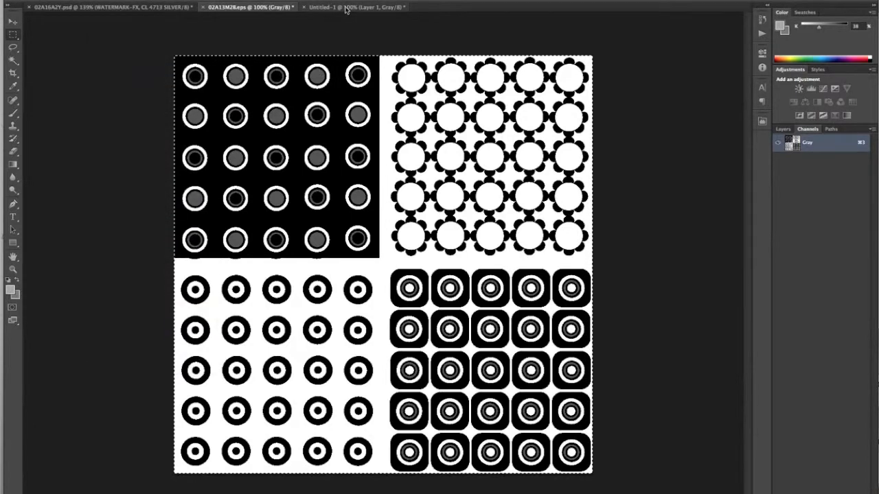
{"action": "left_click", "coordinate": [346, 9]}
{"action": "key", "text": "super+v"}
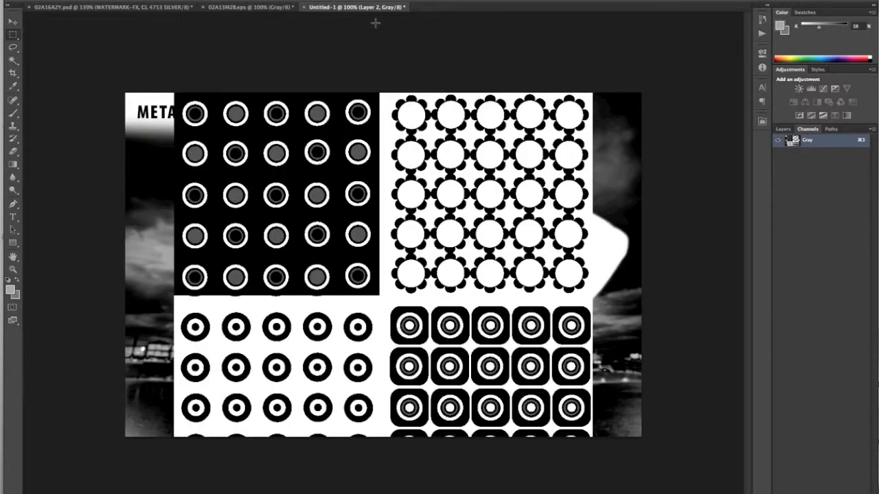
- Stretch the pasted pattern non-proportionally with Free Transform so it fills the whole canvas
{"action": "key", "text": "super+t"}
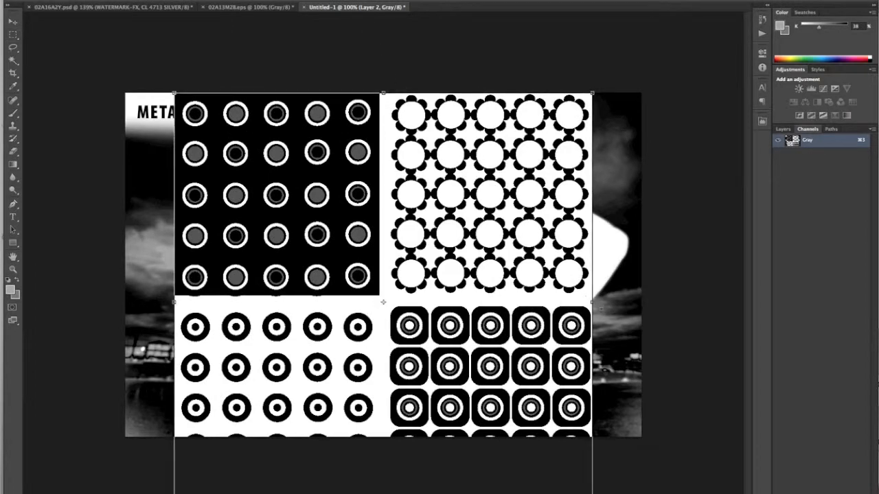
{"action": "left_click_drag", "start_coordinate": [592, 493], "coordinate": [640, 436]}
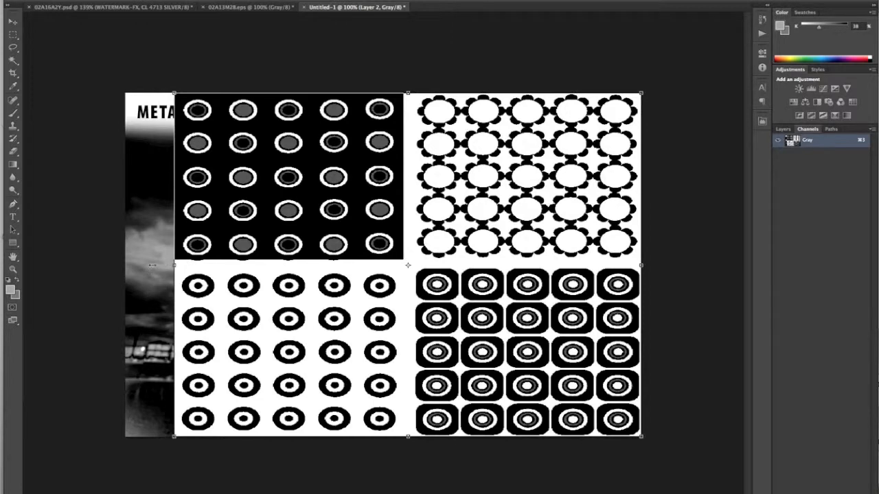
{"action": "left_click_drag", "start_coordinate": [162, 265], "coordinate": [113, 265]}
{"action": "key", "text": "Return"}
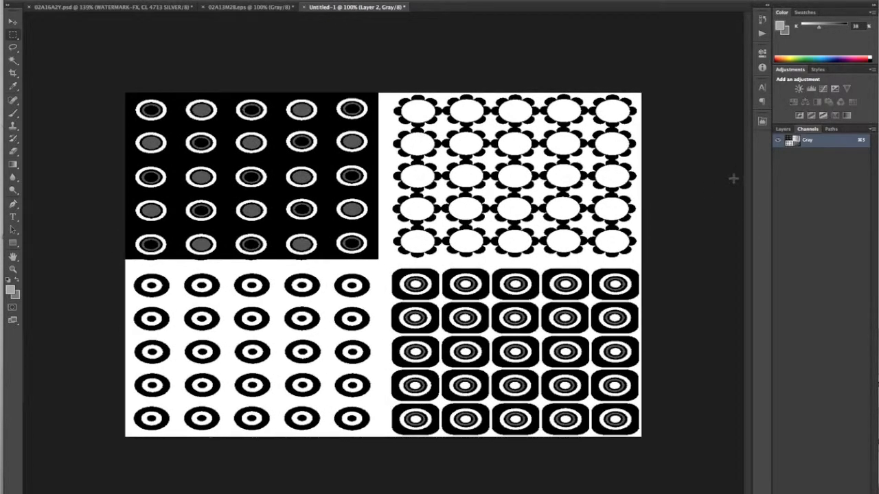
- Set the pattern layer's blend mode to Screen and try out an inverted version of the pattern
{"action": "left_click", "coordinate": [782, 128]}
{"action": "left_click", "coordinate": [797, 154]}
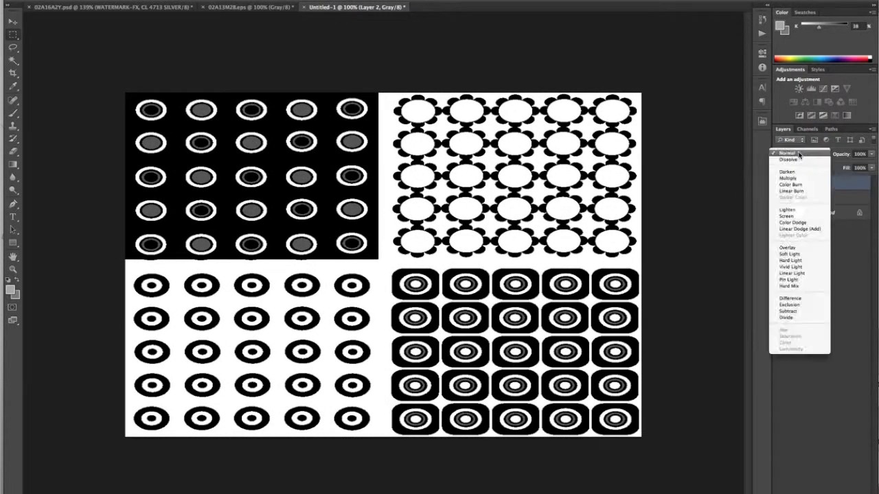
{"action": "left_click", "coordinate": [807, 216]}
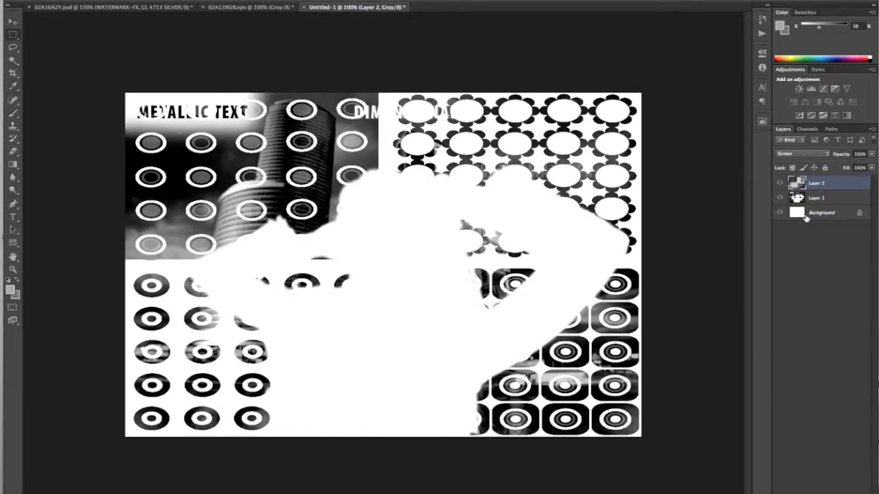
{"action": "key", "text": "ctrl+i"}
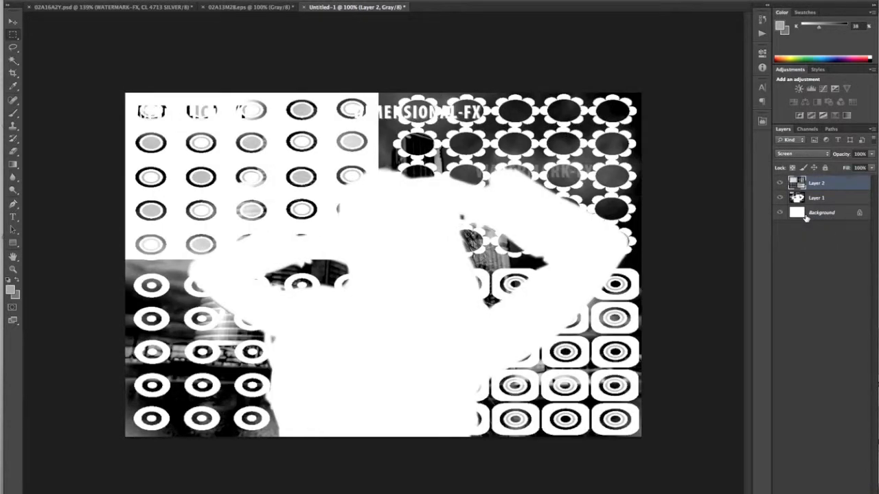
{"action": "key", "text": "ctrl+i"}
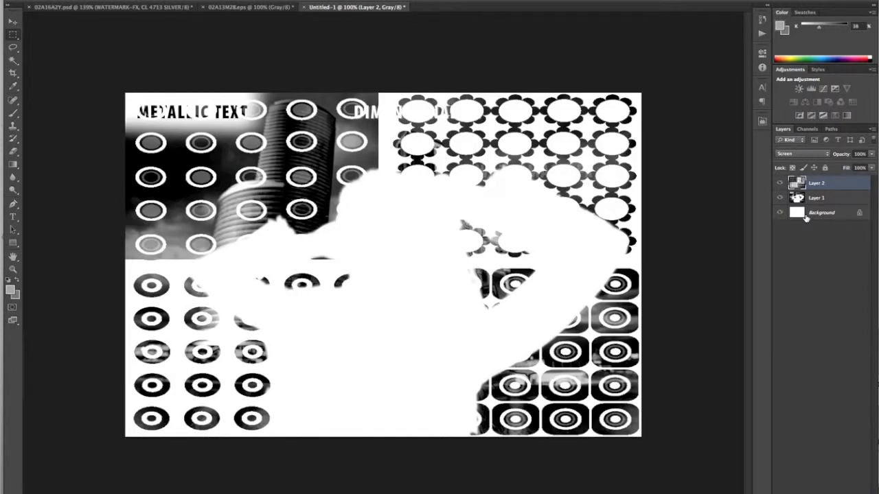
- Merge all layers and copy the entire blended image, closing Untitled-1 without saving
{"action": "key", "text": "ctrl+shift+e"}
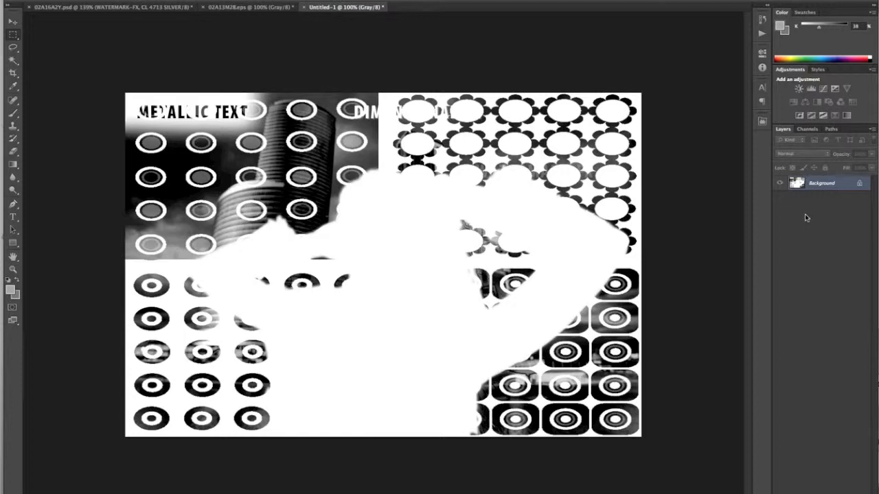
{"action": "key", "text": "ctrl+a"}
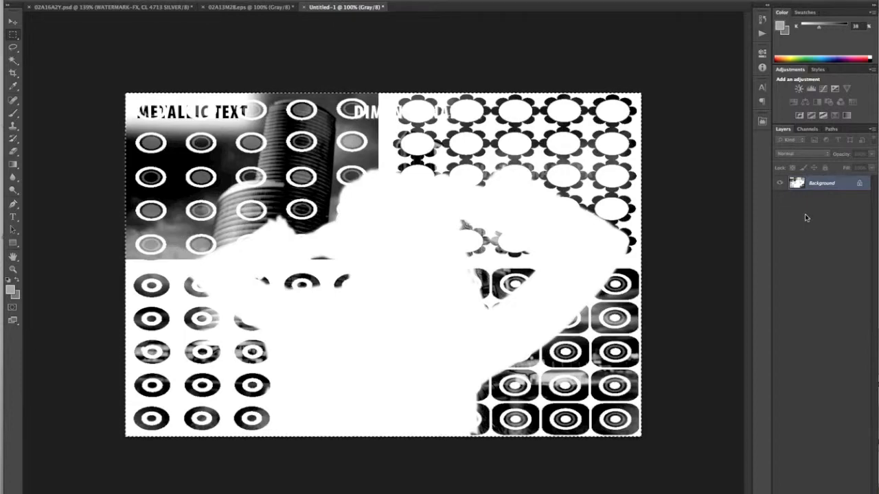
{"action": "key", "text": "ctrl+w"}
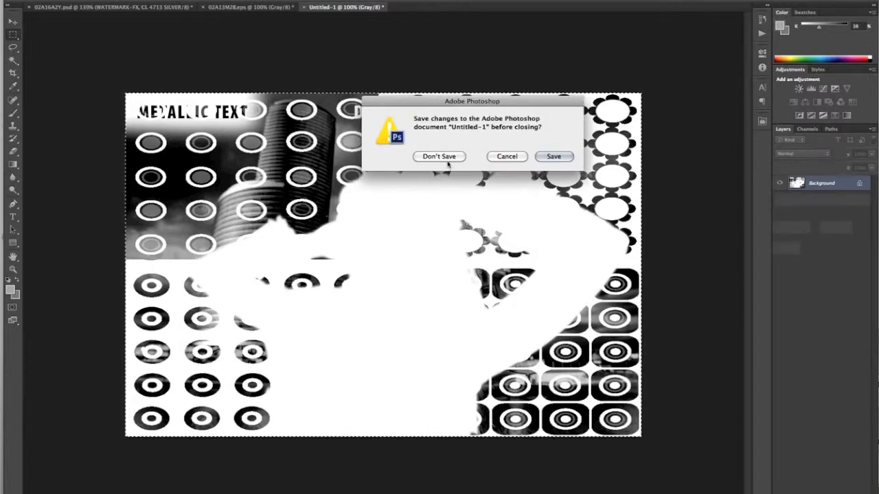
{"action": "left_click", "coordinate": [445, 162]}
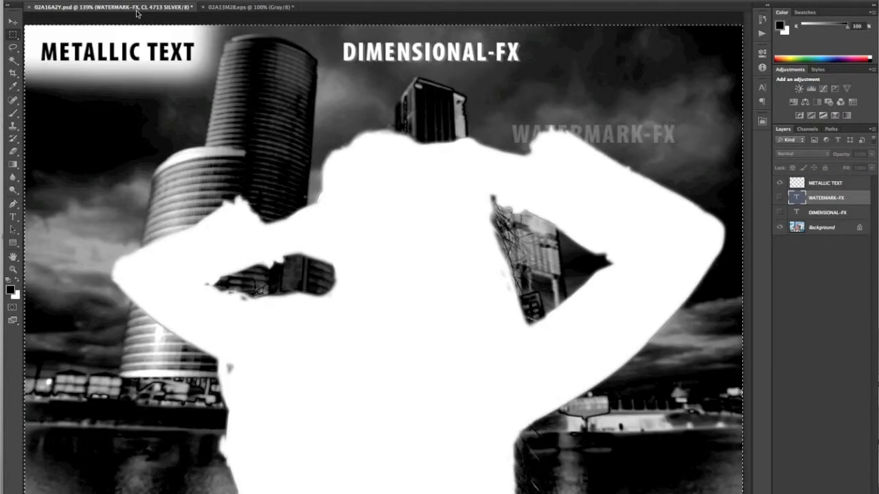
- Paste the blended image into the CL 4713 SILVER channel of 02A16A2Y.psd and show the CMYK composite with it
{"action": "left_click", "coordinate": [137, 8]}
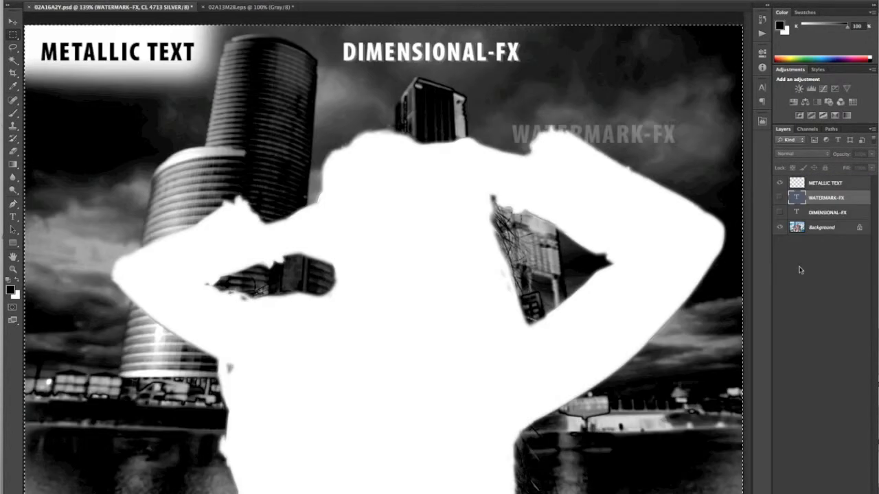
{"action": "left_click", "coordinate": [807, 130]}
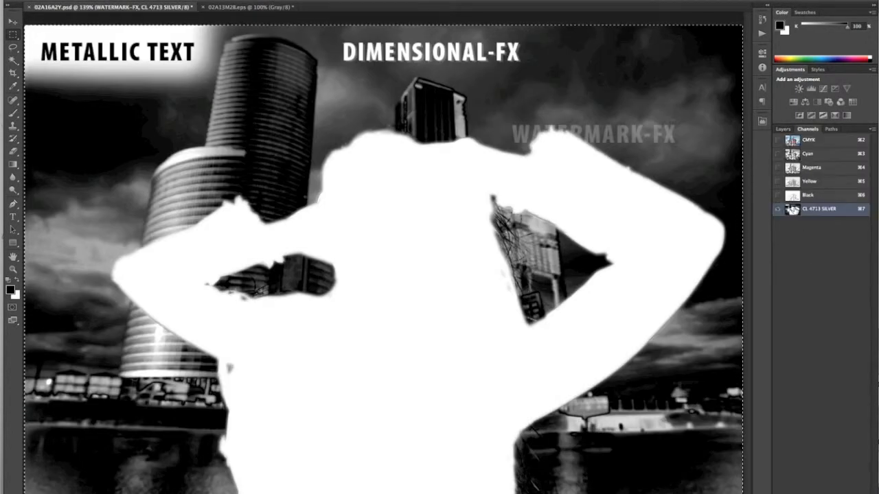
{"action": "left_click", "coordinate": [778, 140]}
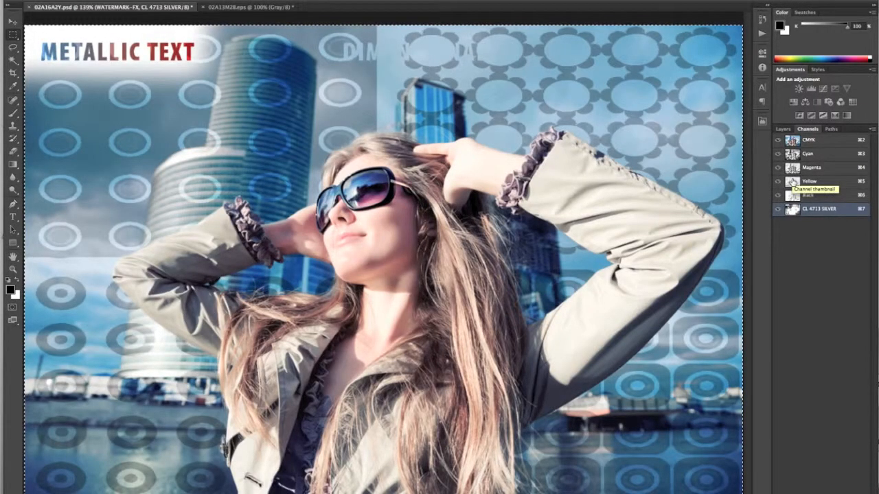
- View the whole image and compare the CL 4713 SILVER channel alone with the CMYK composite
{"action": "key", "text": "super+minus"}
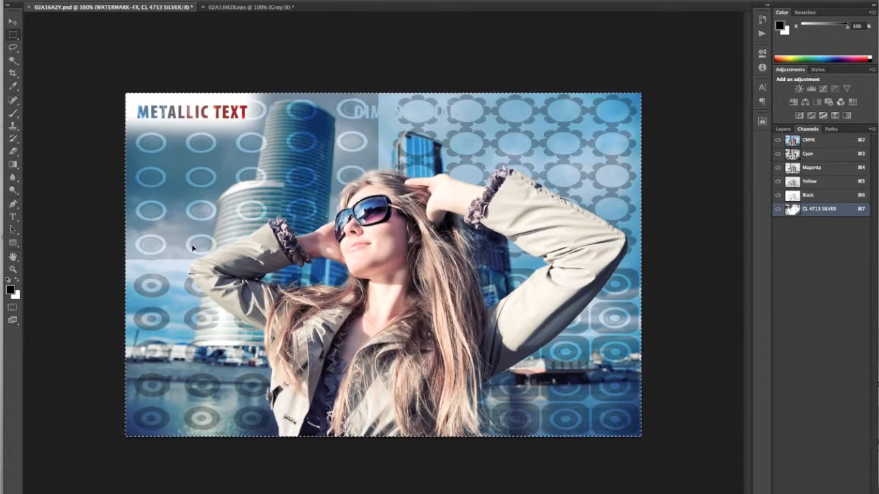
{"action": "left_click", "coordinate": [778, 141]}
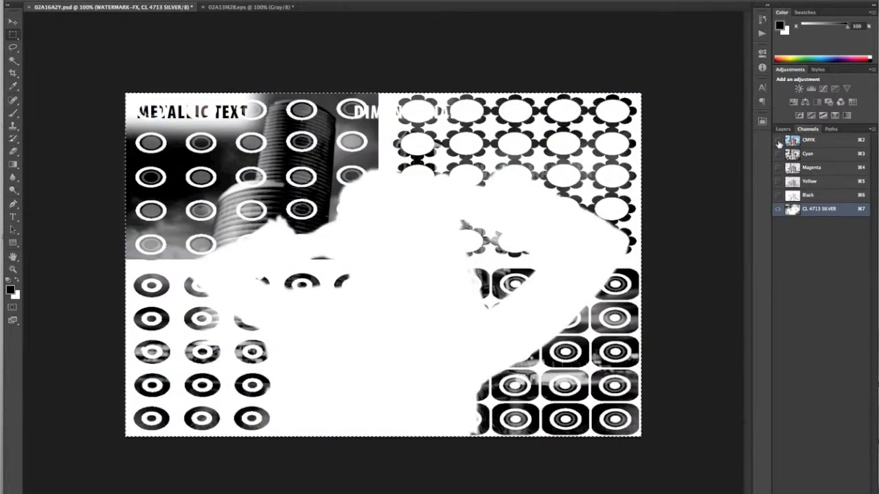
{"action": "left_click", "coordinate": [778, 140]}
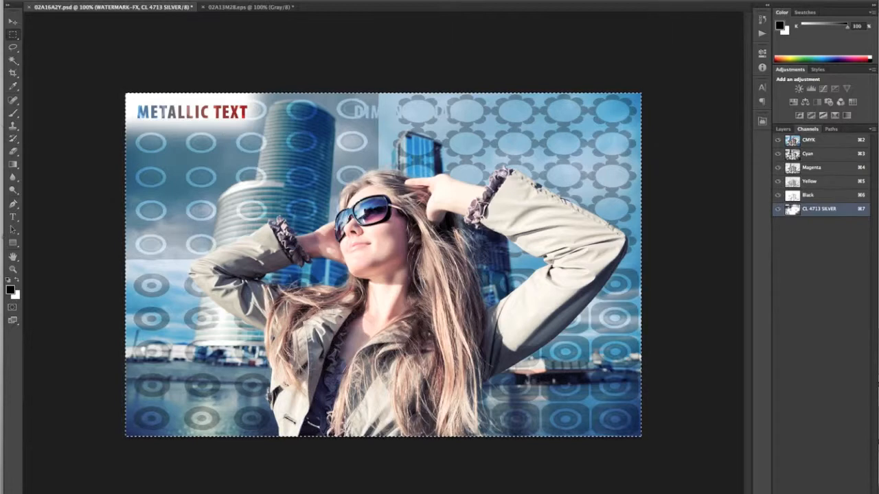
- Save the changes to 02A16A2Y.psd
{"action": "left_click", "coordinate": [86, 68]}
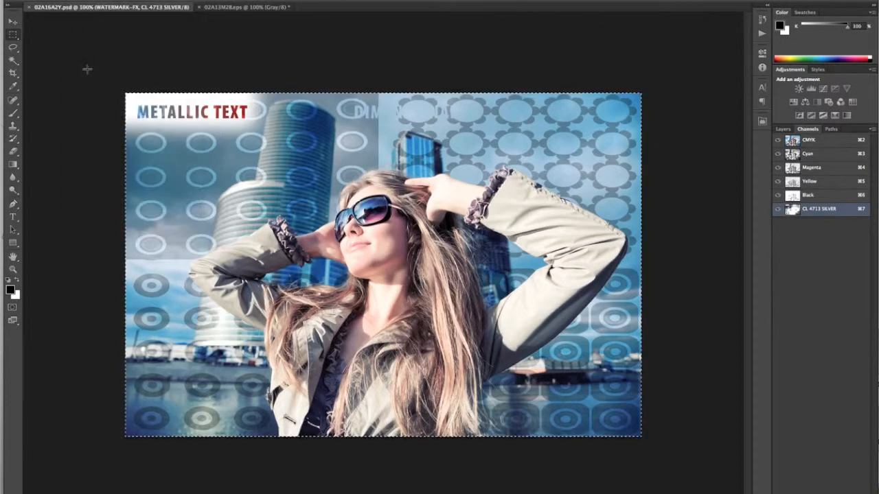
{"action": "left_click", "coordinate": [97, 0]}
{"action": "mouse_move", "coordinate": [77, 1]}
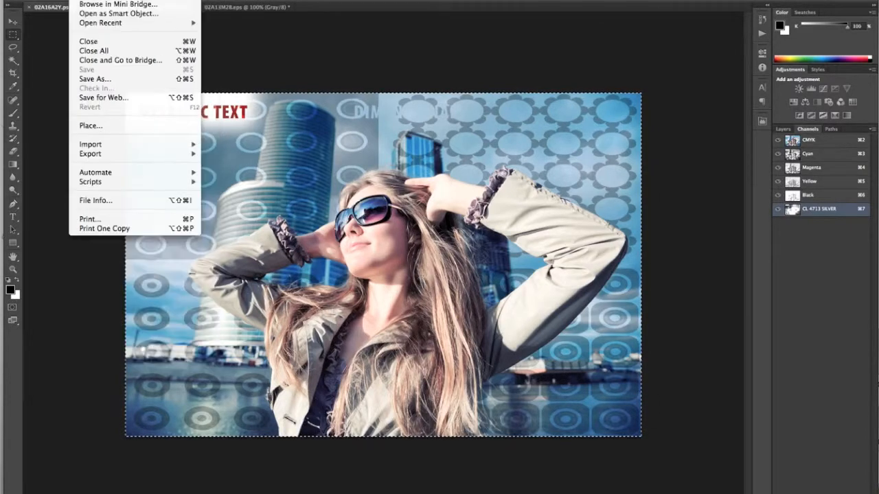
{"action": "left_click", "coordinate": [103, 79]}
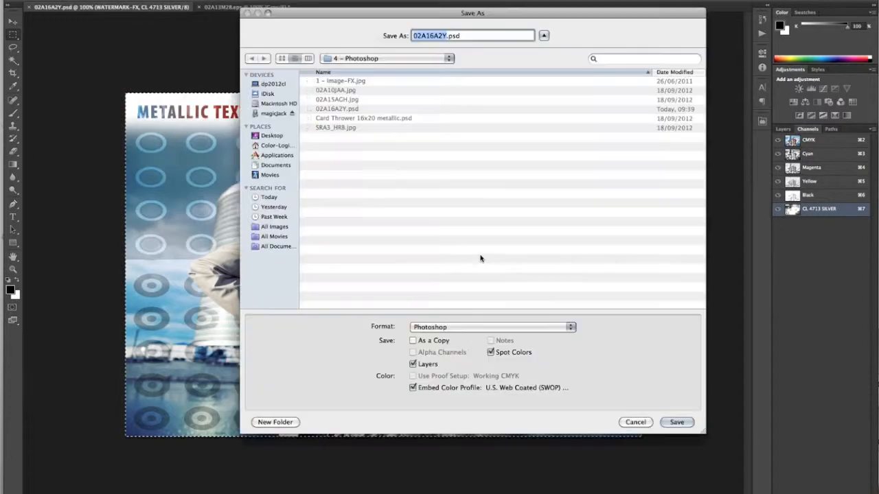
{"action": "left_click", "coordinate": [490, 329]}
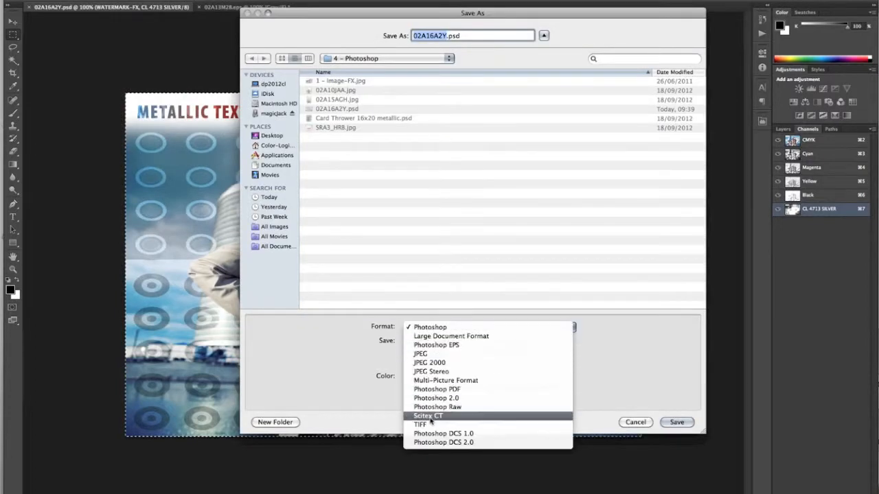
{"action": "left_click", "coordinate": [607, 389]}
{"action": "left_click", "coordinate": [638, 423]}
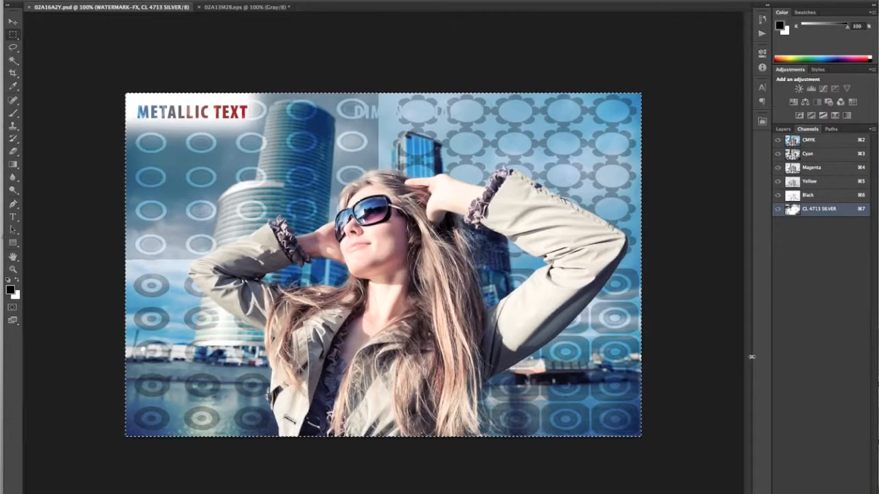
- Merge all layers and choose to save the image on the Desktop as the Photoshop PDF 02A16A2Y.pdf with spot colors included
{"action": "key", "text": "shift+super+e"}
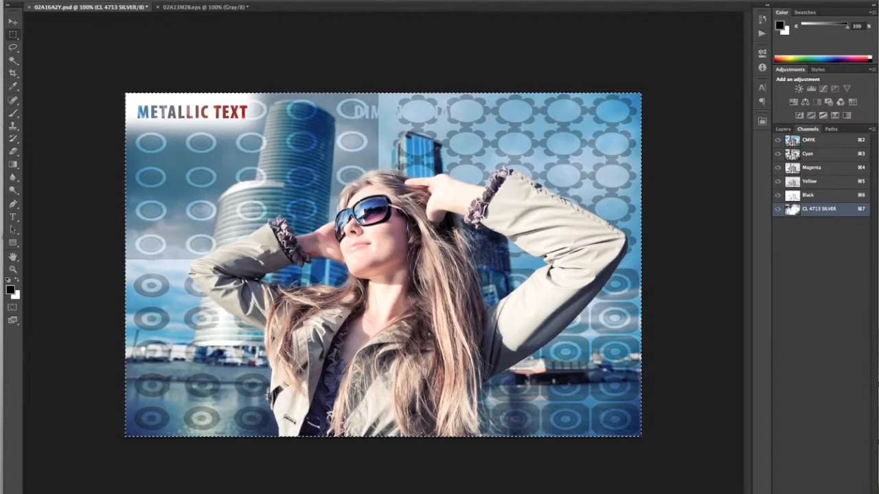
{"action": "left_click", "coordinate": [100, 1]}
{"action": "left_click", "coordinate": [104, 81]}
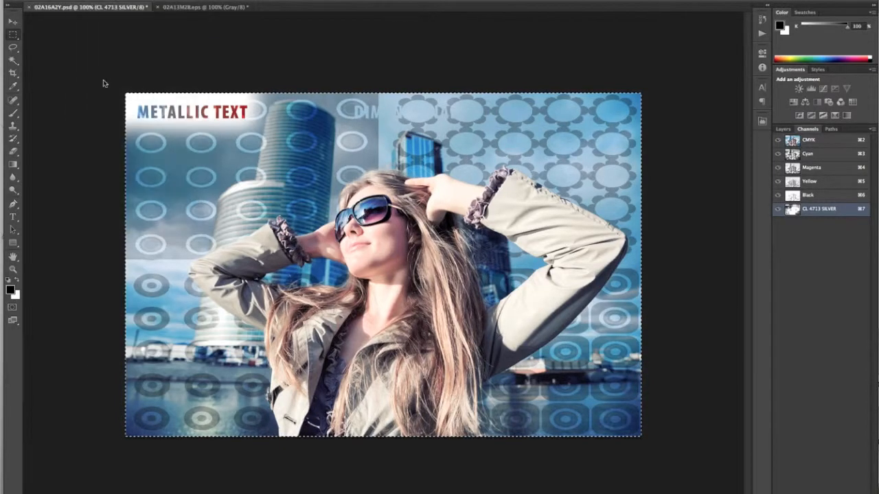
{"action": "left_click", "coordinate": [453, 328]}
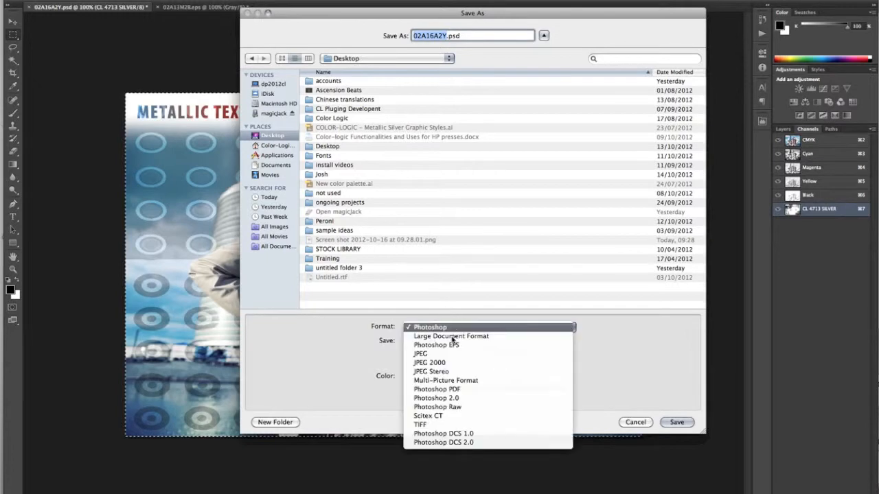
{"action": "left_click", "coordinate": [456, 390]}
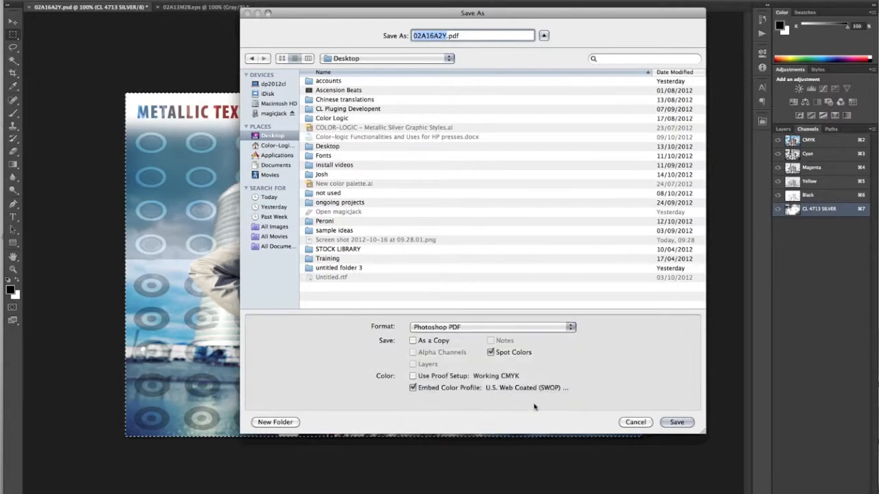
{"action": "left_click", "coordinate": [670, 425]}
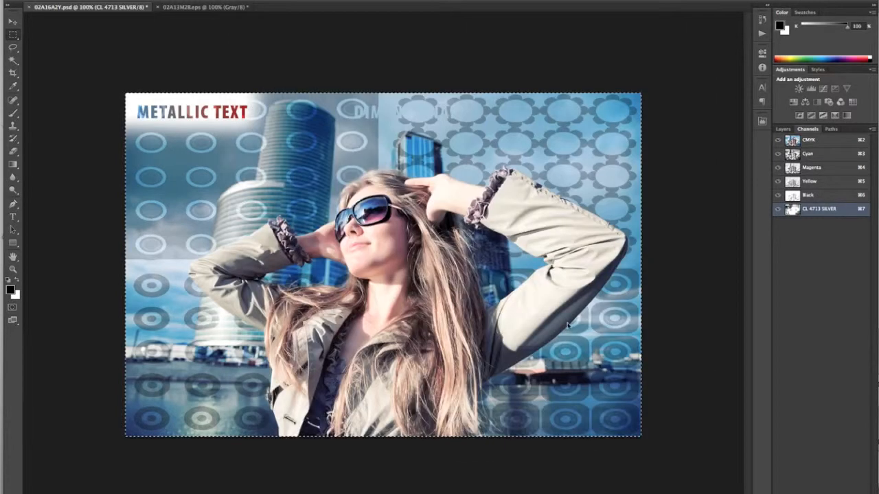
{"action": "left_click", "coordinate": [546, 174]}
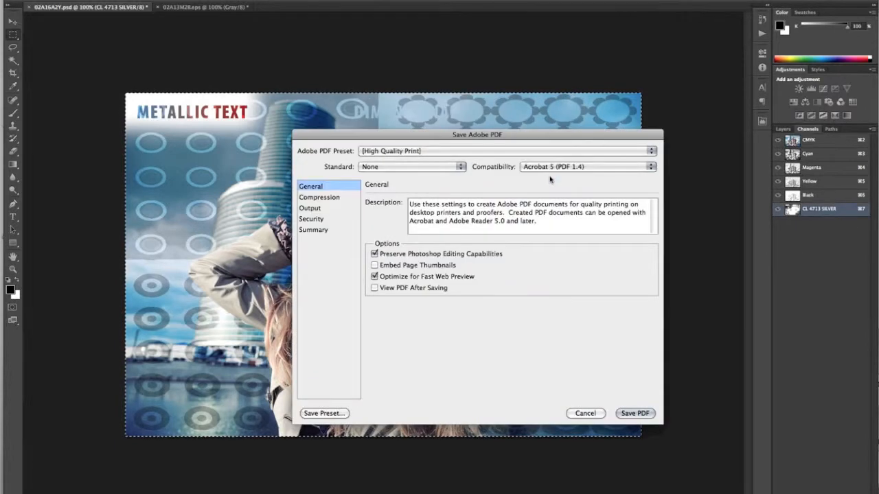
- Apply the [Press Quality] preset and save the PDF, keeping Photoshop editing capabilities preserved
{"action": "left_click", "coordinate": [454, 155]}
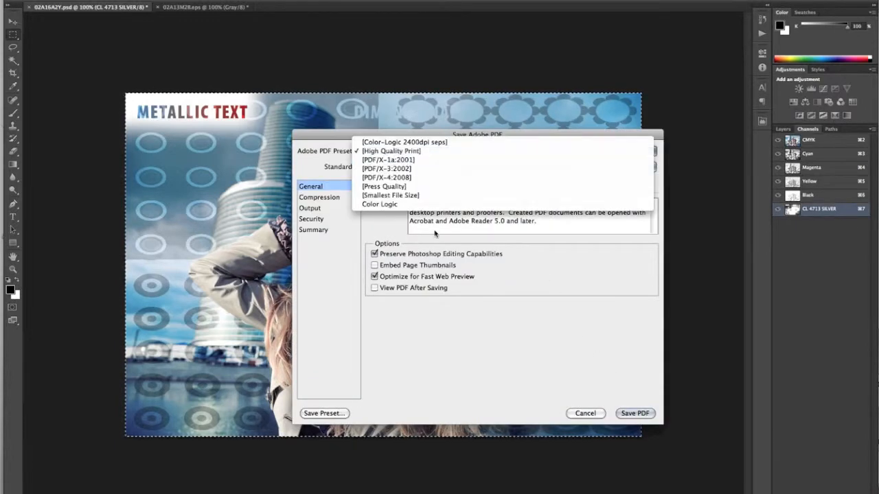
{"action": "left_click", "coordinate": [436, 190]}
{"action": "left_click", "coordinate": [633, 413]}
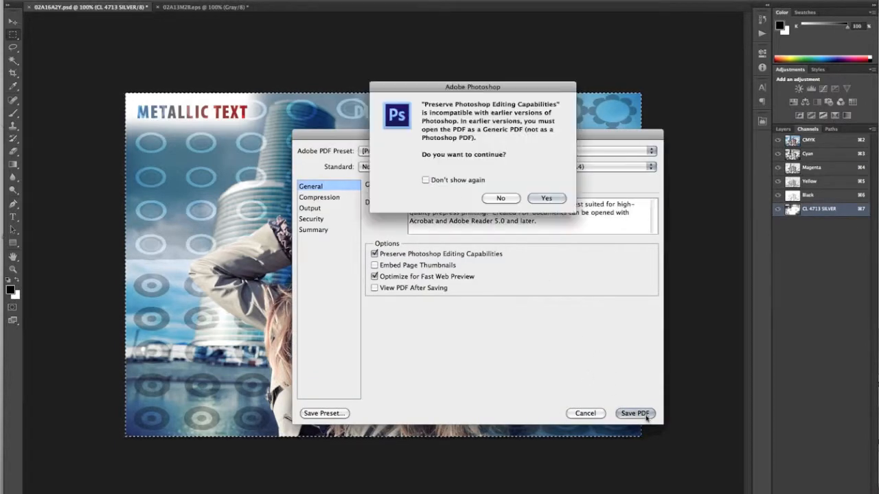
{"action": "left_click", "coordinate": [550, 198]}
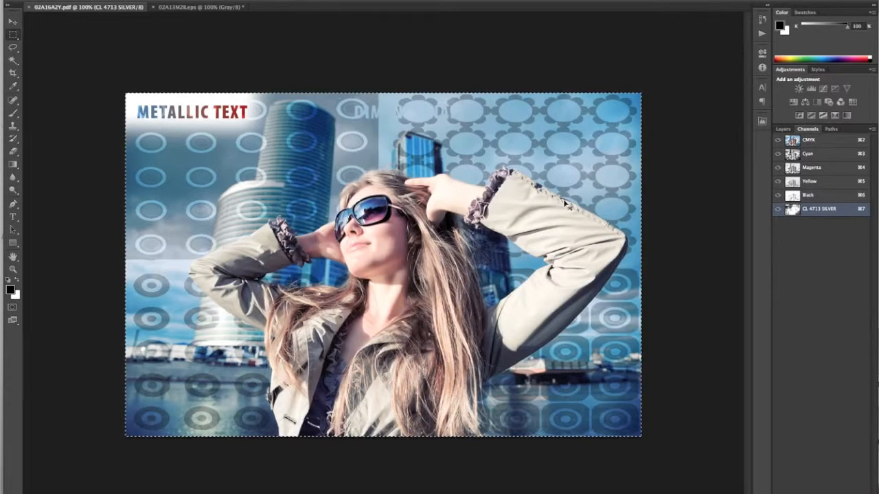
- Close both open documents, discarding the changes to the pattern file 02A13M2B.eps
{"action": "key", "text": "super+w"}
{"action": "key", "text": "super+w"}
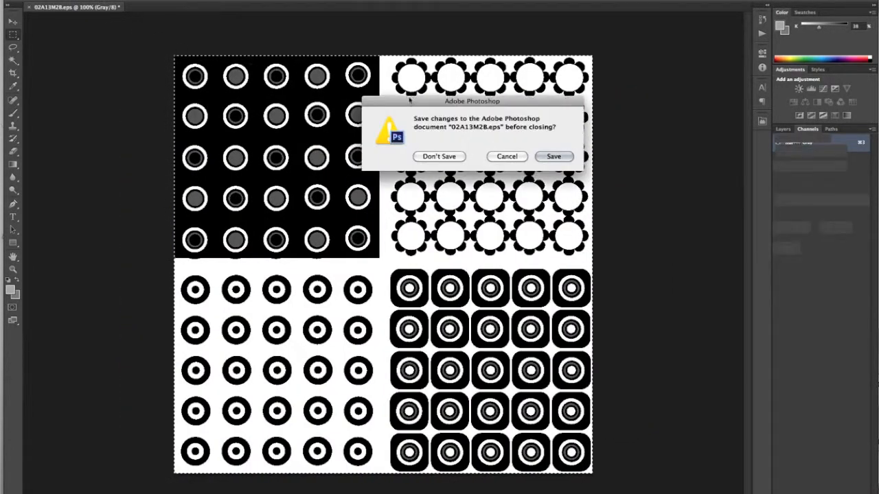
{"action": "left_click", "coordinate": [461, 158]}
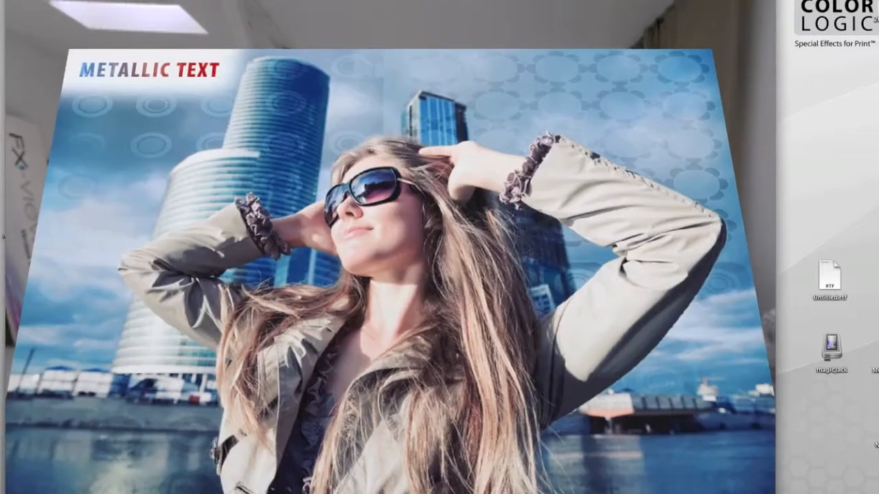
- Switch to FX-Viewer and set the previewed metallic print to Foil
{"action": "scroll", "coordinate": [396, 264], "scroll_direction": "down", "scroll_amount": 4}
{"action": "left_click", "coordinate": [124, 0]}
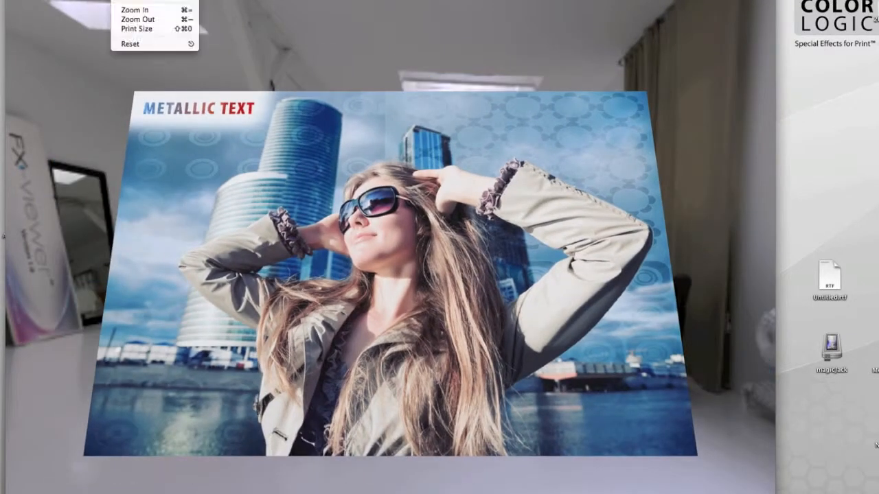
{"action": "mouse_move", "coordinate": [147, 0]}
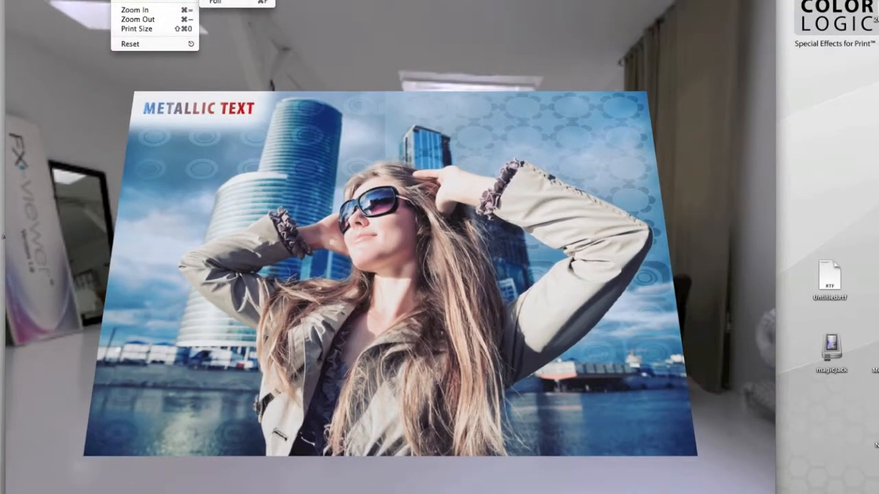
{"action": "left_click", "coordinate": [244, 2]}
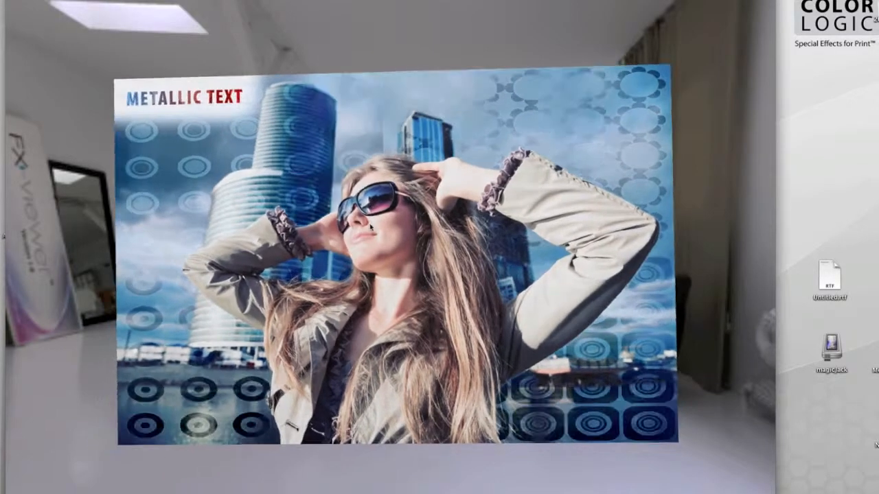
- Tilt the foil print preview at several angles to examine the metallic text and background pattern effects
{"action": "left_click_drag", "start_coordinate": [371, 226], "coordinate": [432, 137]}
{"action": "left_click_drag", "start_coordinate": [222, 361], "coordinate": [416, 204]}
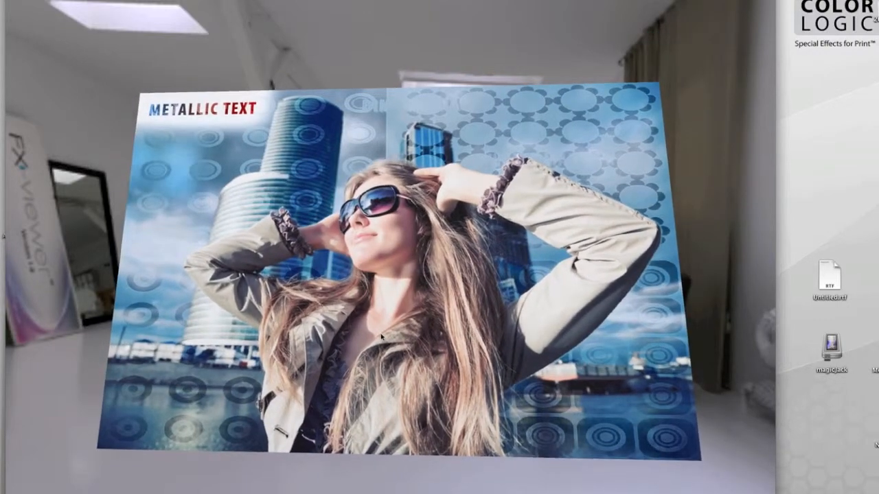
{"action": "left_click_drag", "start_coordinate": [382, 337], "coordinate": [387, 351]}
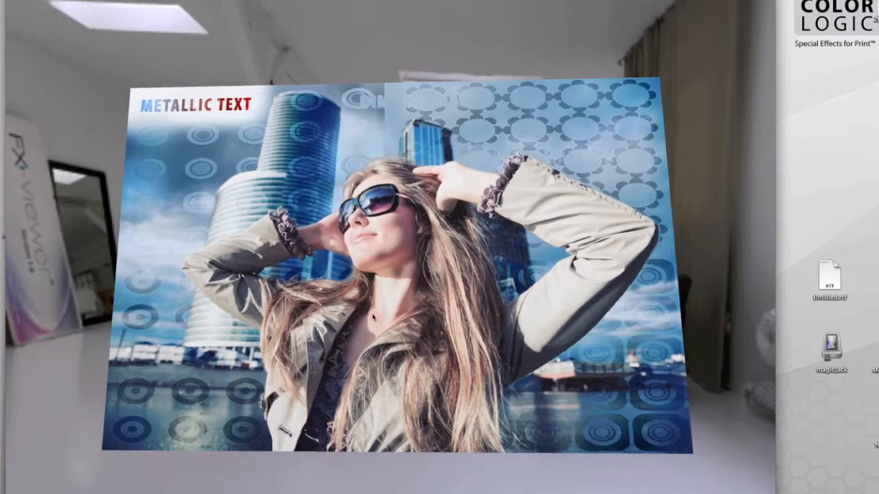
{"action": "left_click_drag", "start_coordinate": [412, 283], "coordinate": [421, 307]}
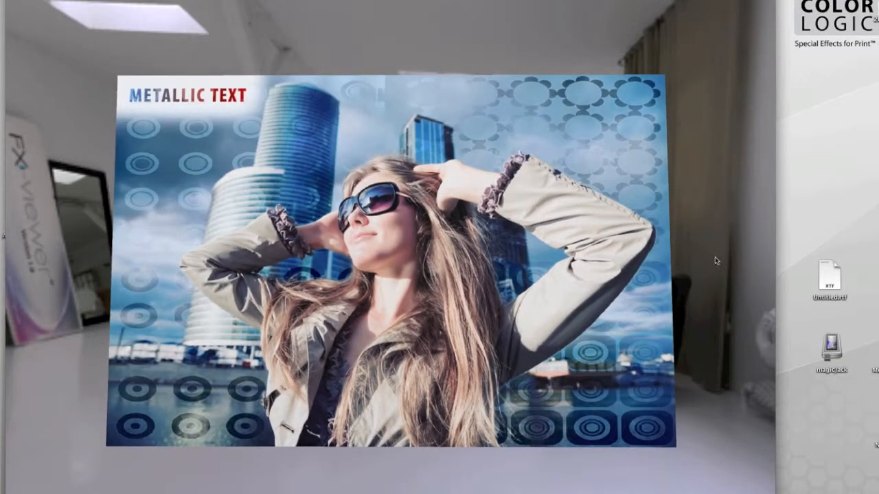